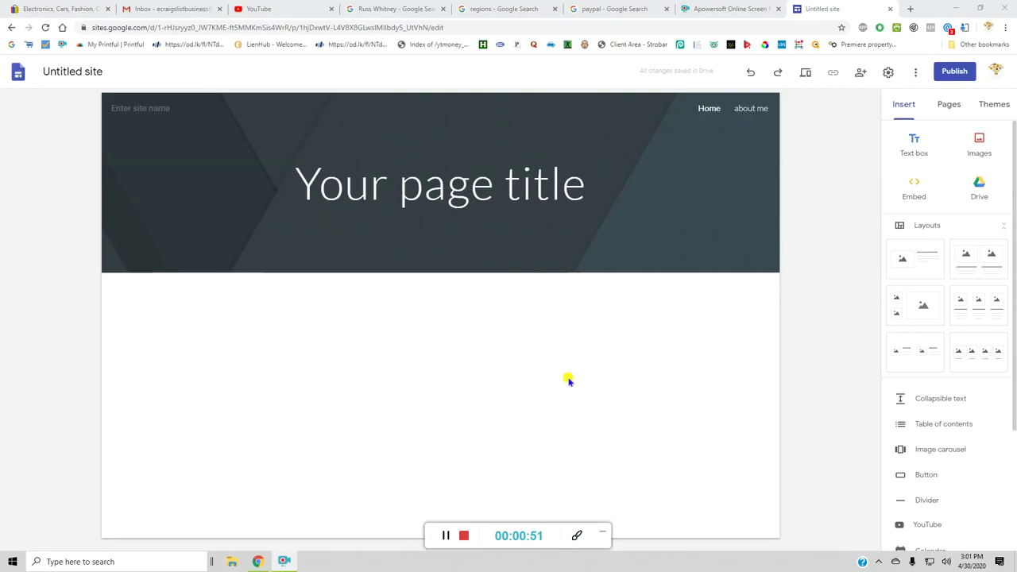
Switch the right-hand panel to the Themes list for the untitled site.
{"action": "left_click", "coordinate": [998, 104]}
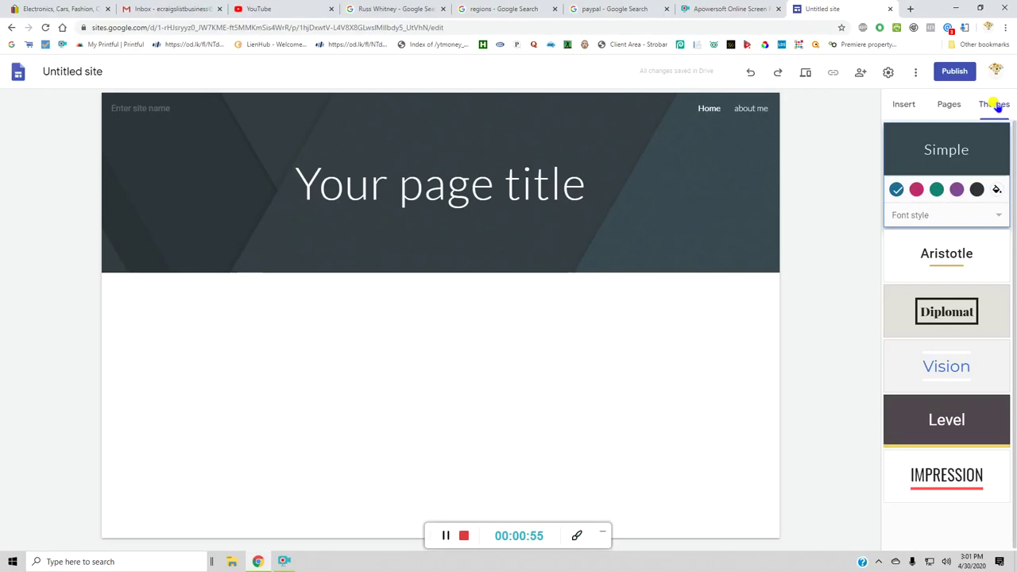
Apply the Impression theme with the yellow accent, then open the site Settings.
{"action": "left_click", "coordinate": [948, 314]}
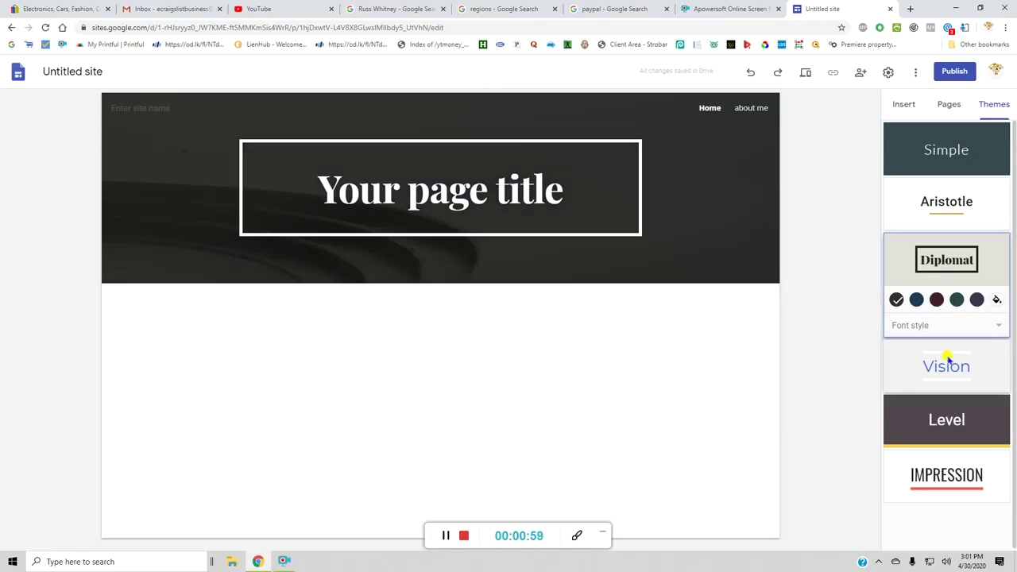
{"action": "left_click", "coordinate": [949, 491]}
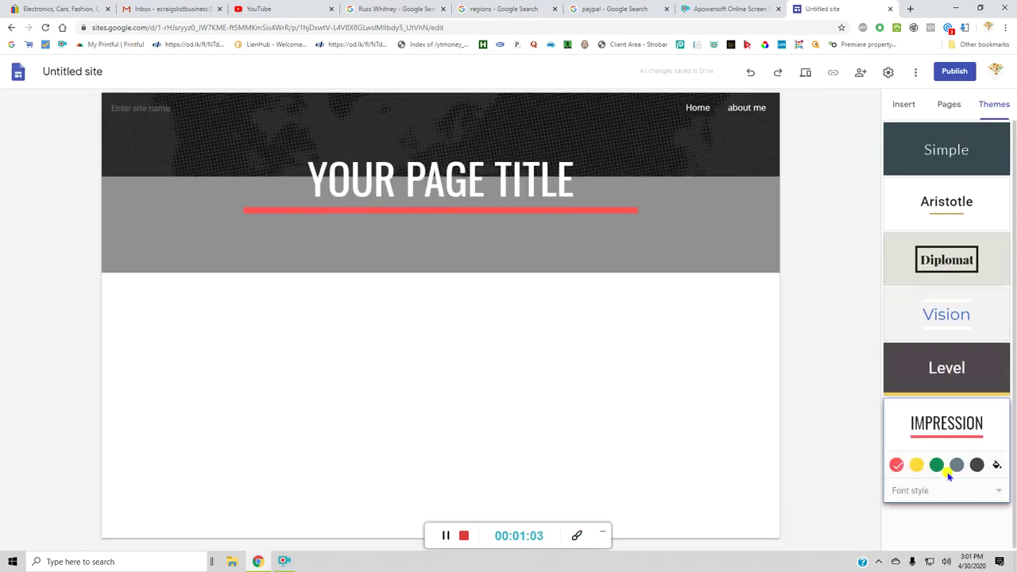
{"action": "left_click", "coordinate": [915, 467]}
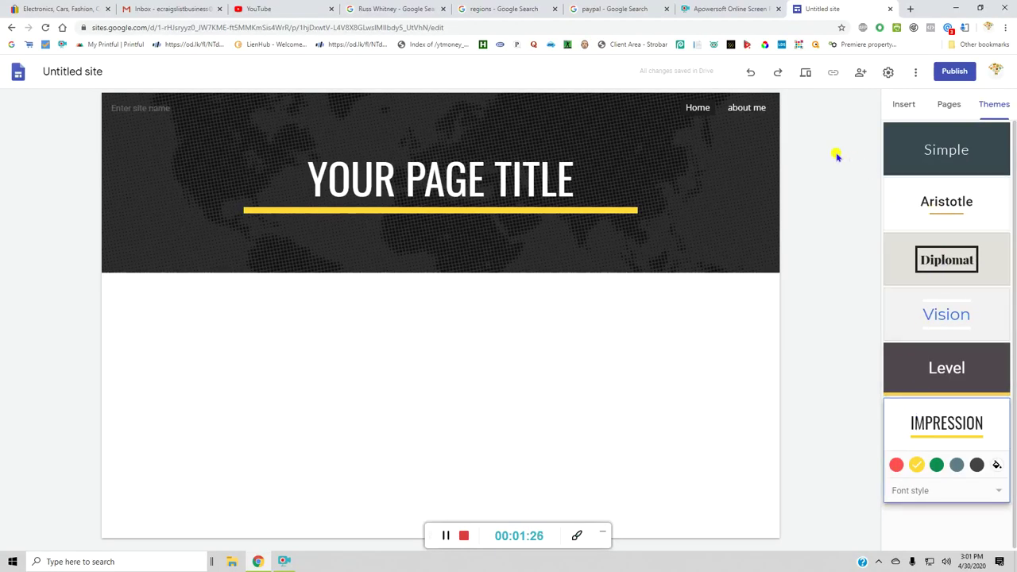
{"action": "left_click", "coordinate": [888, 72]}
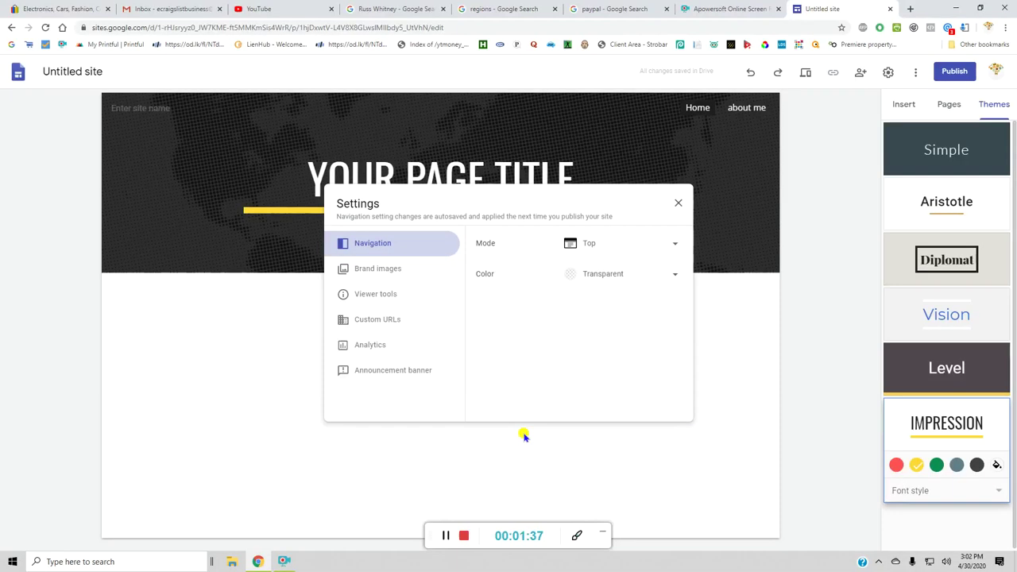
Enter a .com custom domain under Custom URLs; it is rejected as invalid, so start erasing it.
{"action": "left_click", "coordinate": [389, 324]}
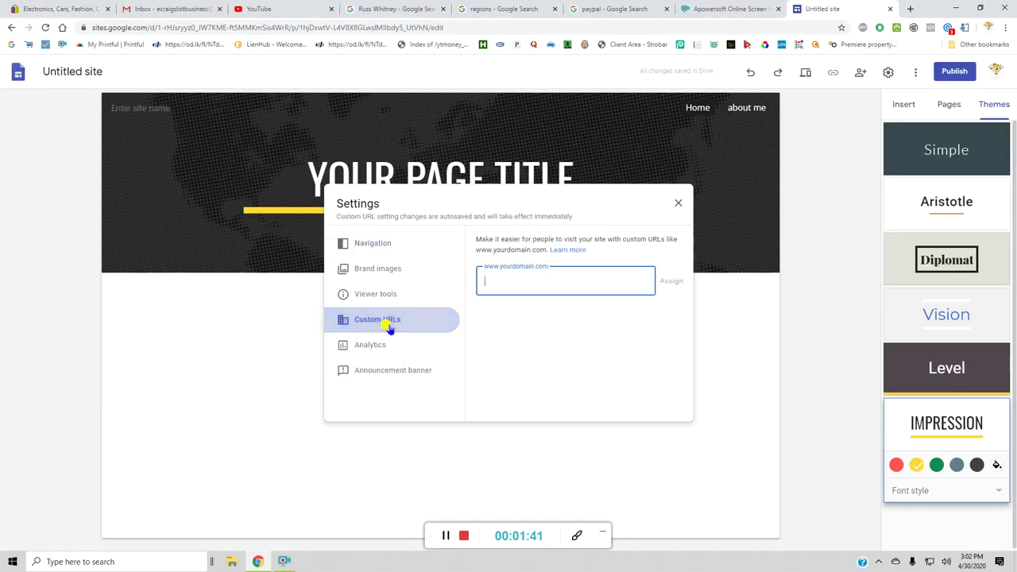
{"action": "type", "text": "craigwitfil"}
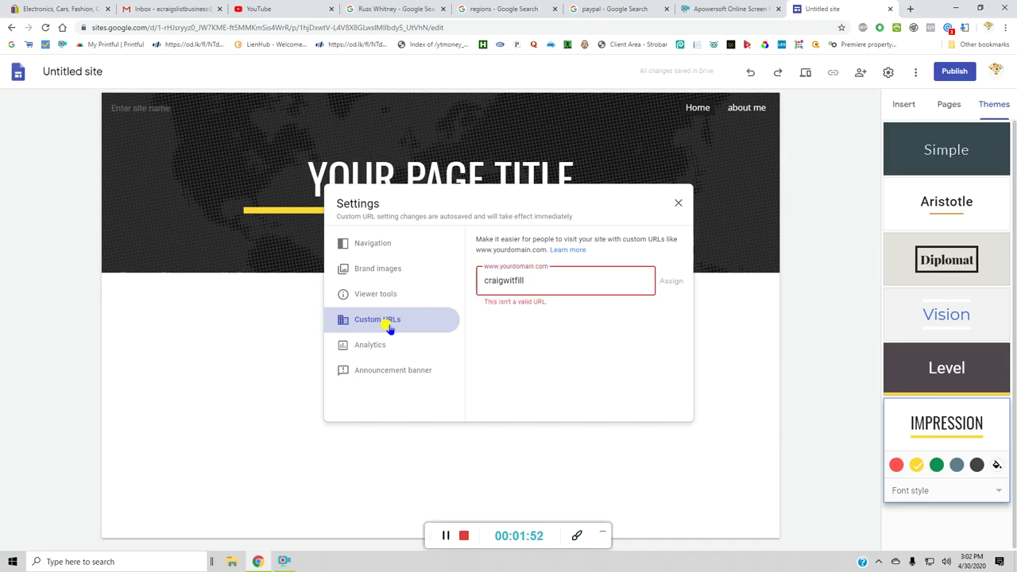
{"action": "type", "text": "l"}
{"action": "type", "text": ".com"}
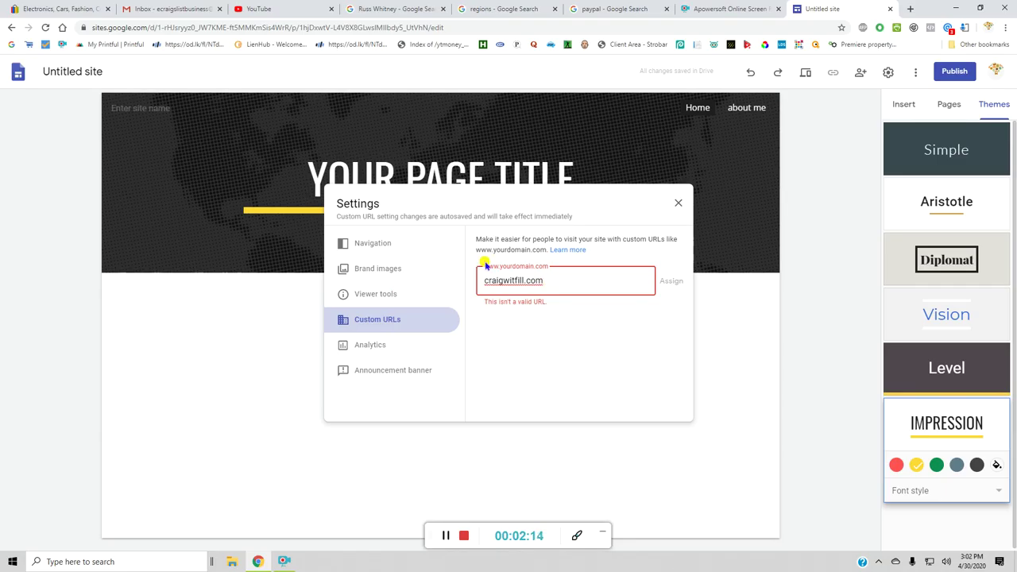
{"action": "key", "text": "BackSpace"}
{"action": "key", "text": "BackSpace"}
{"action": "key", "text": "BackSpace"}
{"action": "key", "text": "BackSpace"}
{"action": "key", "text": "BackSpace"}
{"action": "key", "text": "BackSpace"}
{"action": "key", "text": "BackSpace"}
{"action": "key", "text": "BackSpace"}
{"action": "key", "text": "BackSpace"}
{"action": "key", "text": "BackSpace"}
{"action": "key", "text": "BackSpace"}
{"action": "key", "text": "BackSpace"}
{"action": "key", "text": "BackSpace"}
{"action": "key", "text": "BackSpace"}
{"action": "key", "text": "BackSpace"}
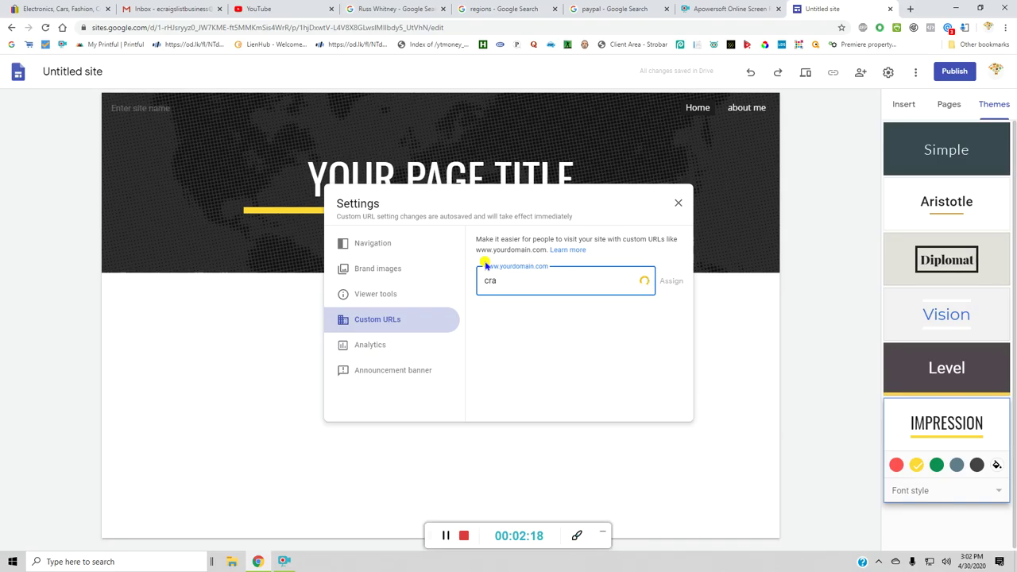
{"action": "key", "text": "BackSpace"}
{"action": "type", "text": "www"}
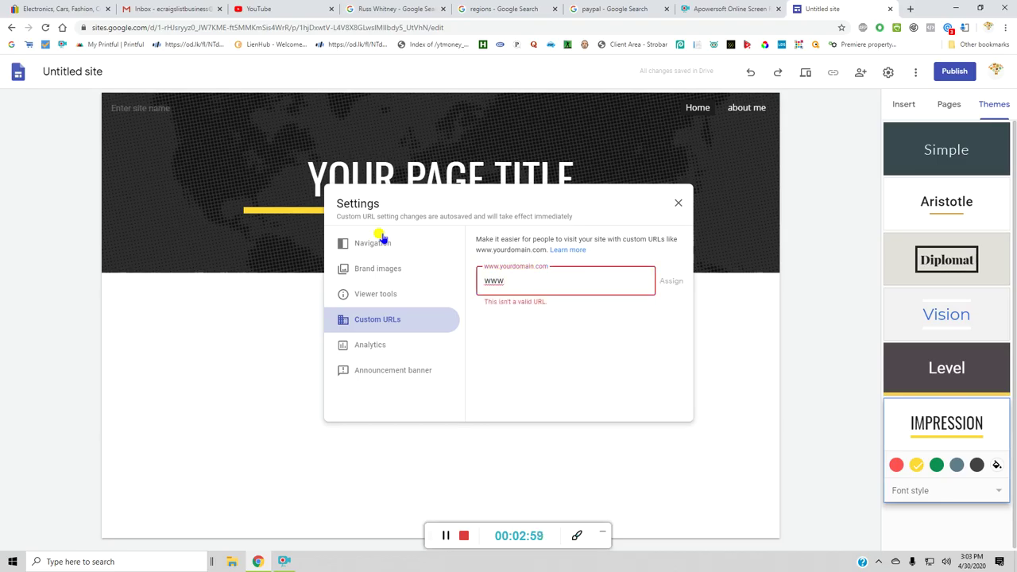
{"action": "type", "text": ".caigwi"}
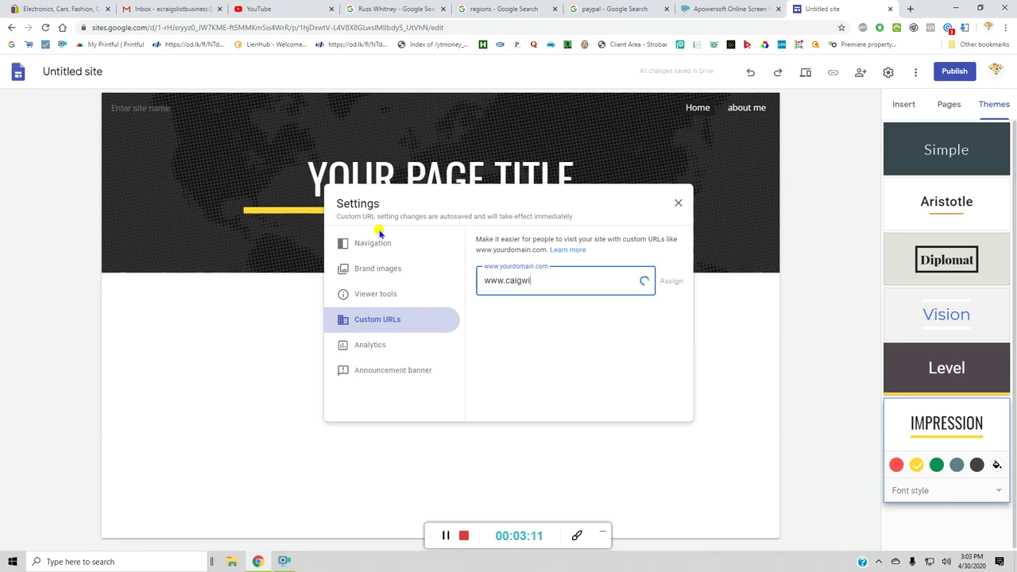
{"action": "type", "text": "tfill"}
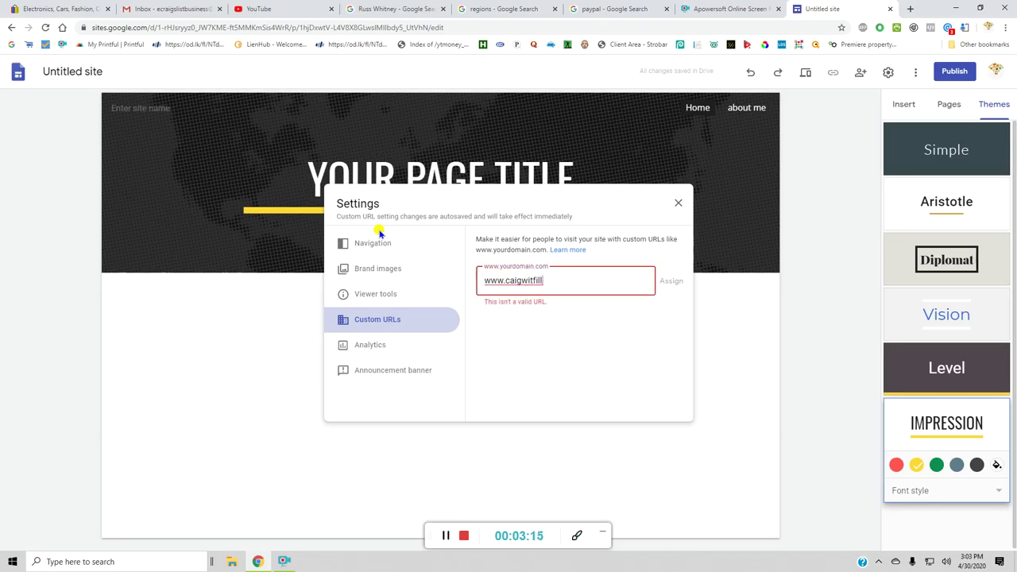
{"action": "type", "text": ".com"}
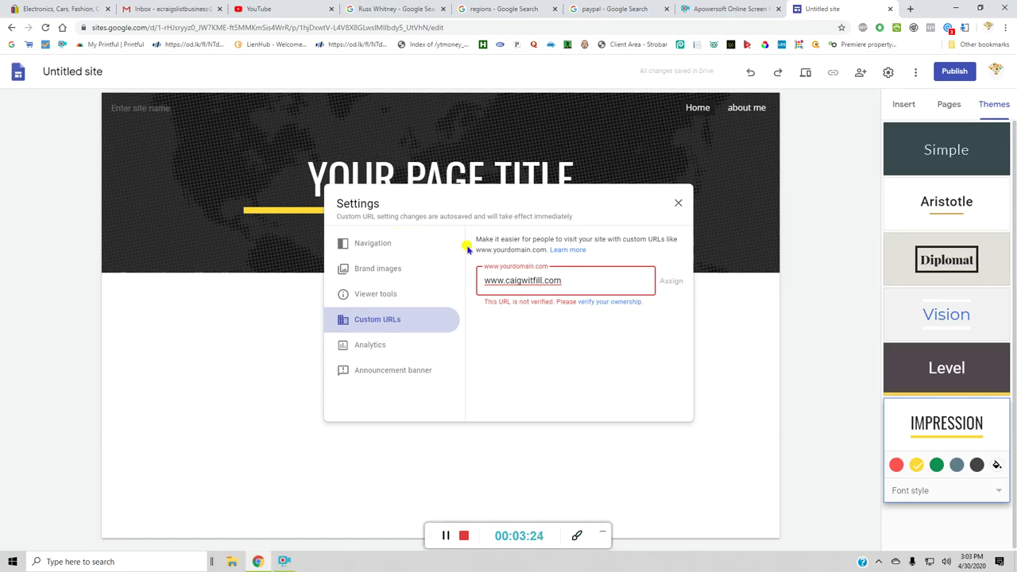
{"action": "left_click", "coordinate": [601, 303]}
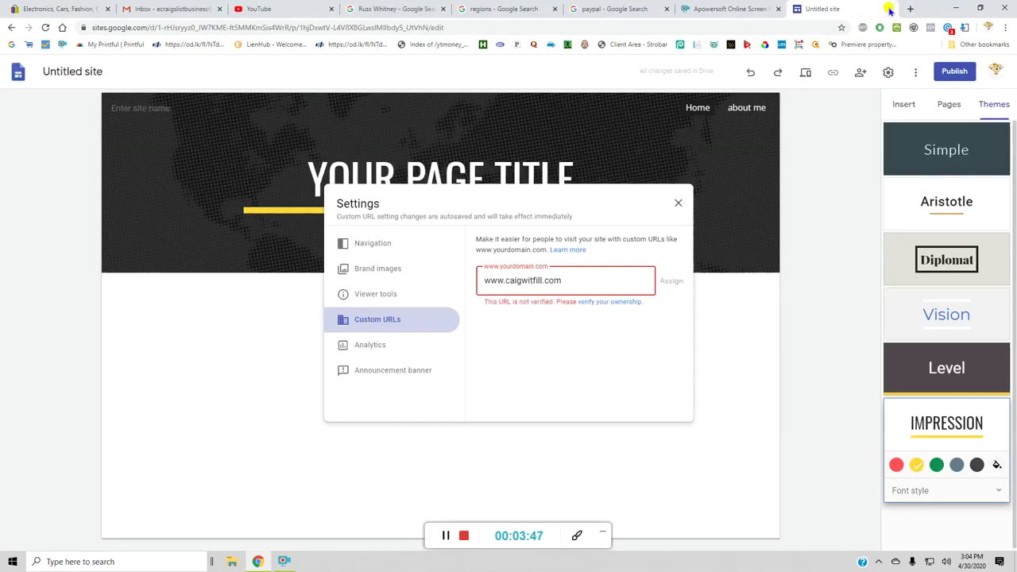
{"action": "left_click", "coordinate": [890, 9]}
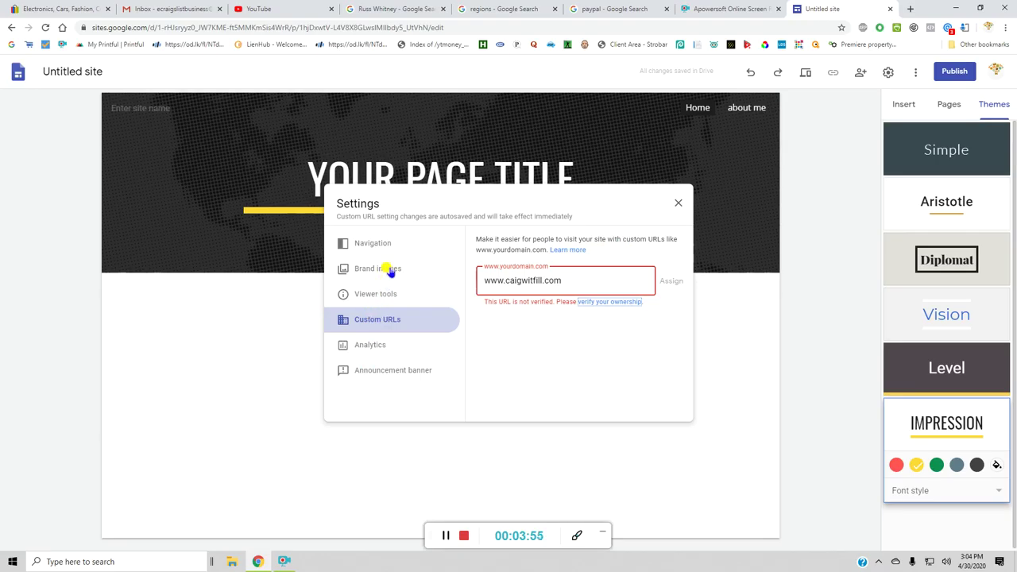
Review the Announcement banner, Navigation and Brand images settings, then close the Settings dialog.
{"action": "left_click", "coordinate": [386, 373]}
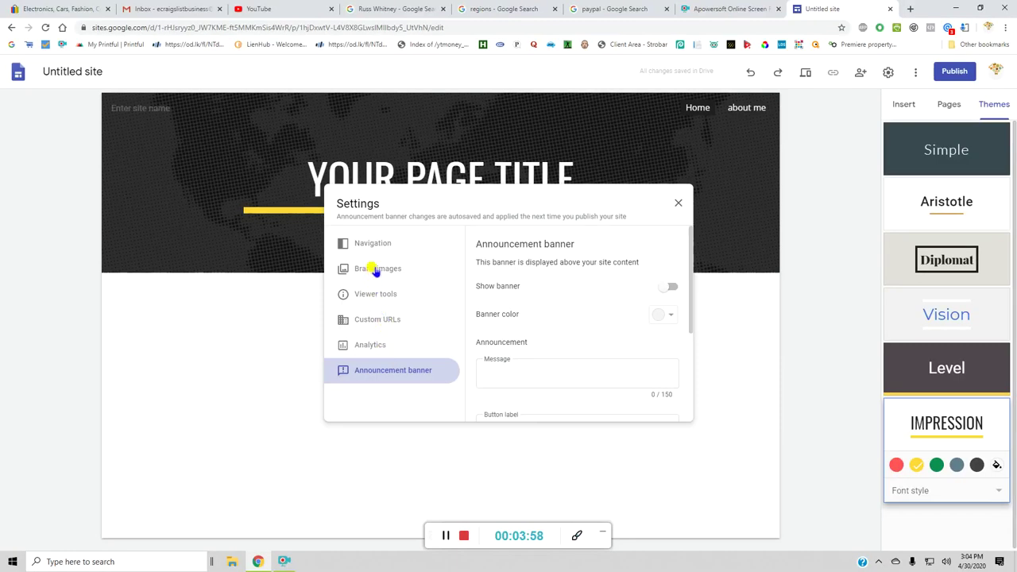
{"action": "left_click", "coordinate": [373, 245]}
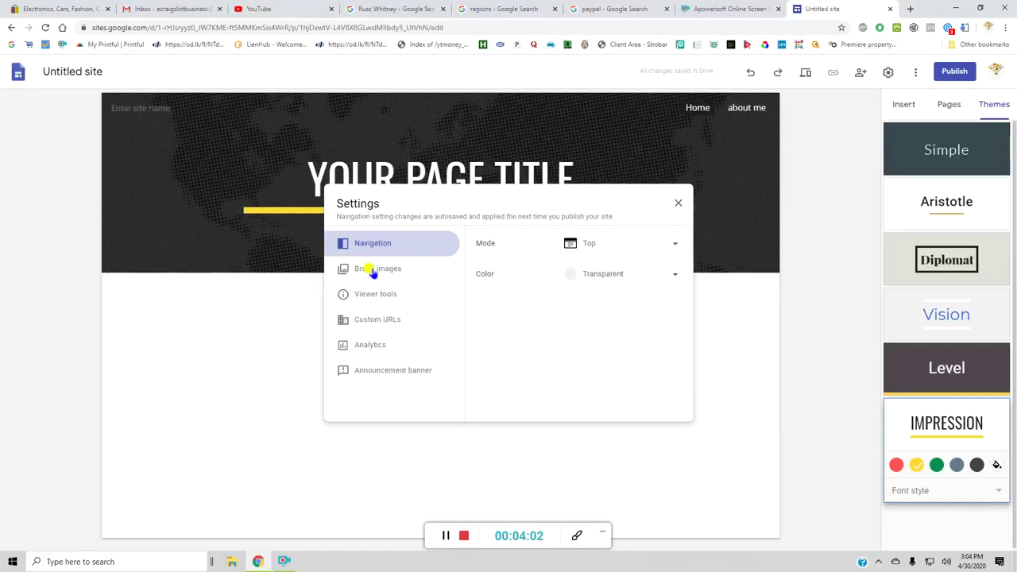
{"action": "left_click", "coordinate": [373, 270]}
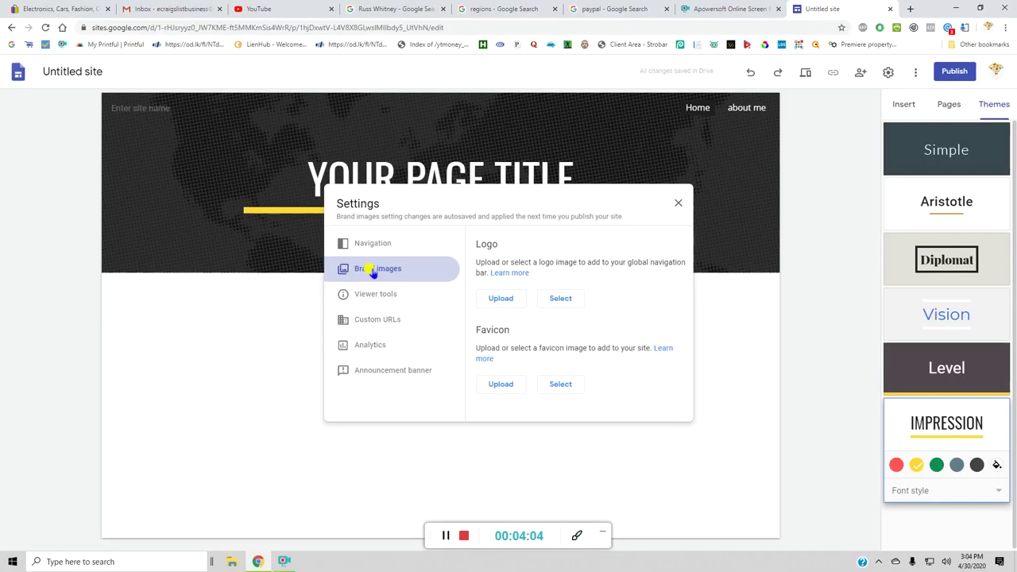
{"action": "left_click", "coordinate": [679, 203]}
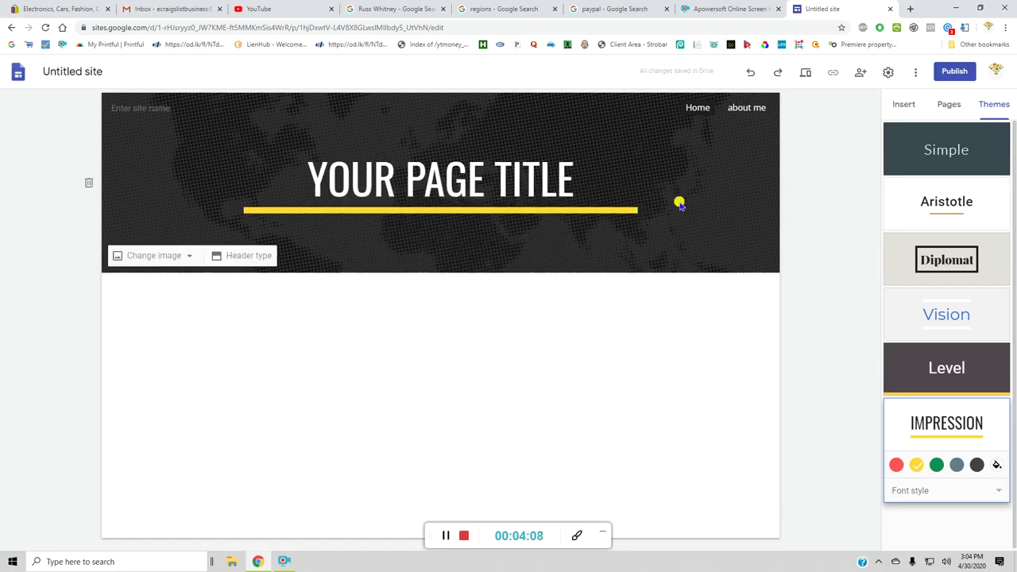
{"action": "left_click", "coordinate": [960, 71]}
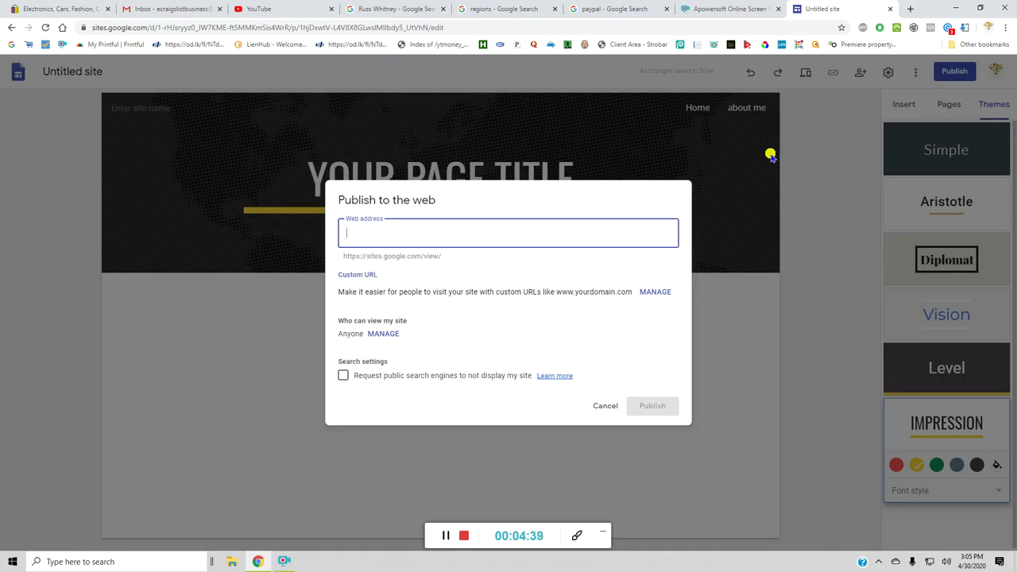
{"action": "left_click", "coordinate": [654, 293]}
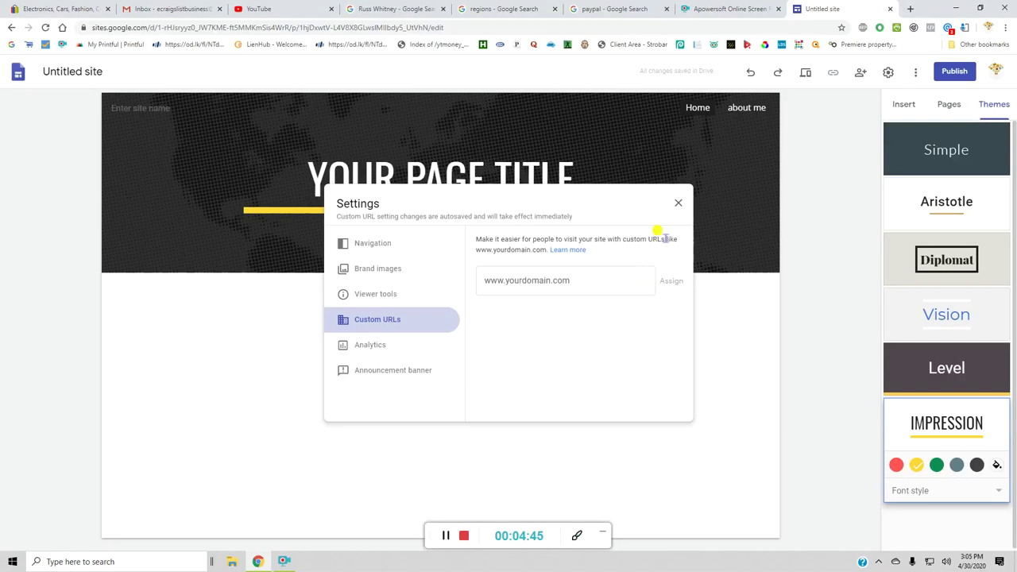
{"action": "left_click", "coordinate": [677, 203]}
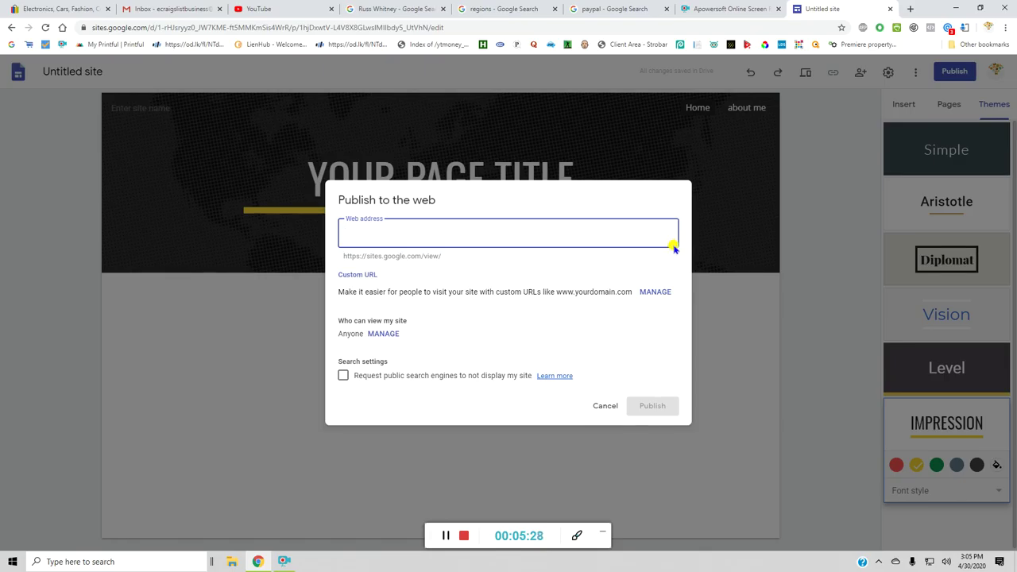
{"action": "left_click", "coordinate": [600, 406]}
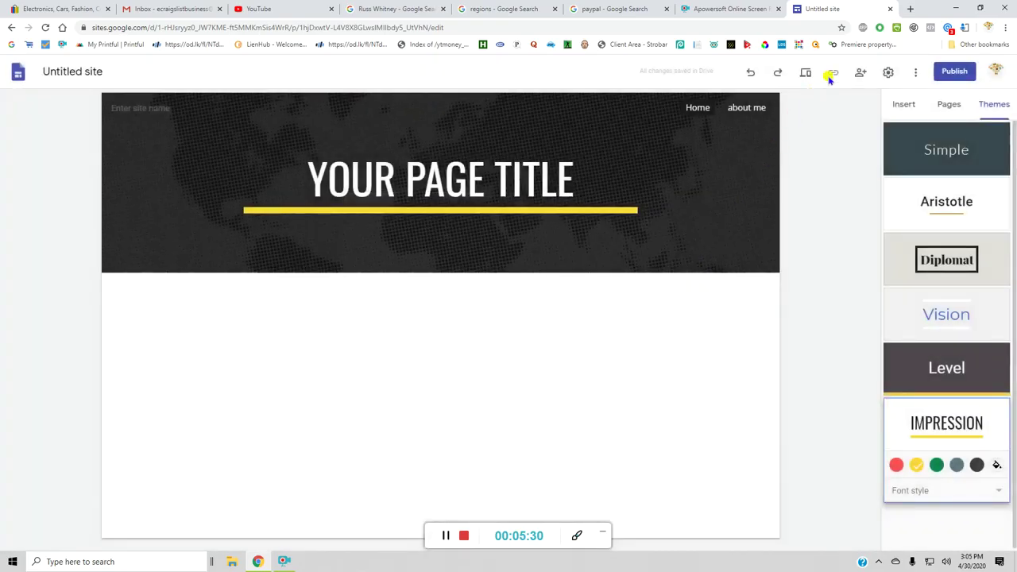
{"action": "left_click", "coordinate": [10, 29]}
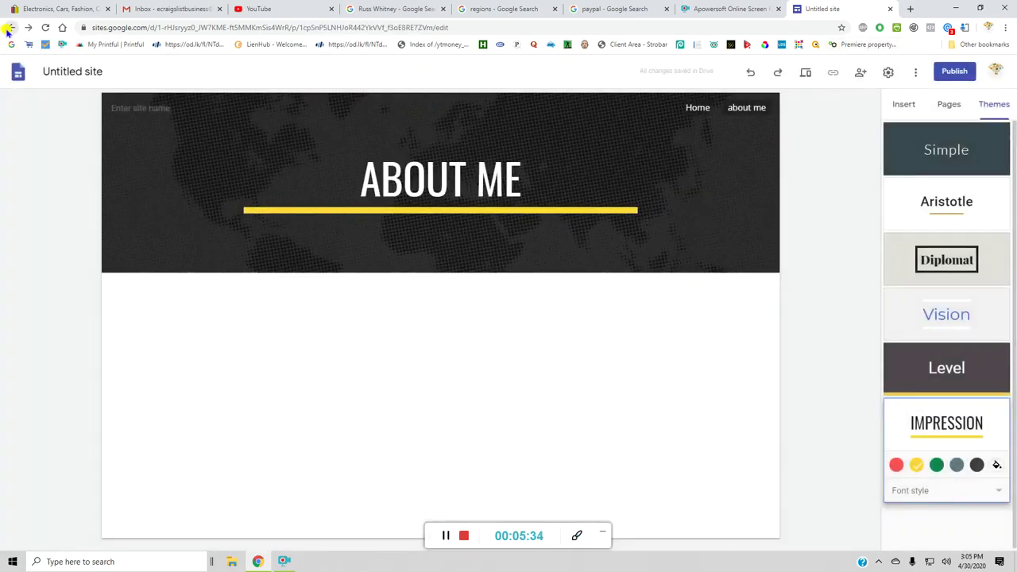
Go back twice to the Sites start page and create a new Blank site.
{"action": "left_click", "coordinate": [9, 29]}
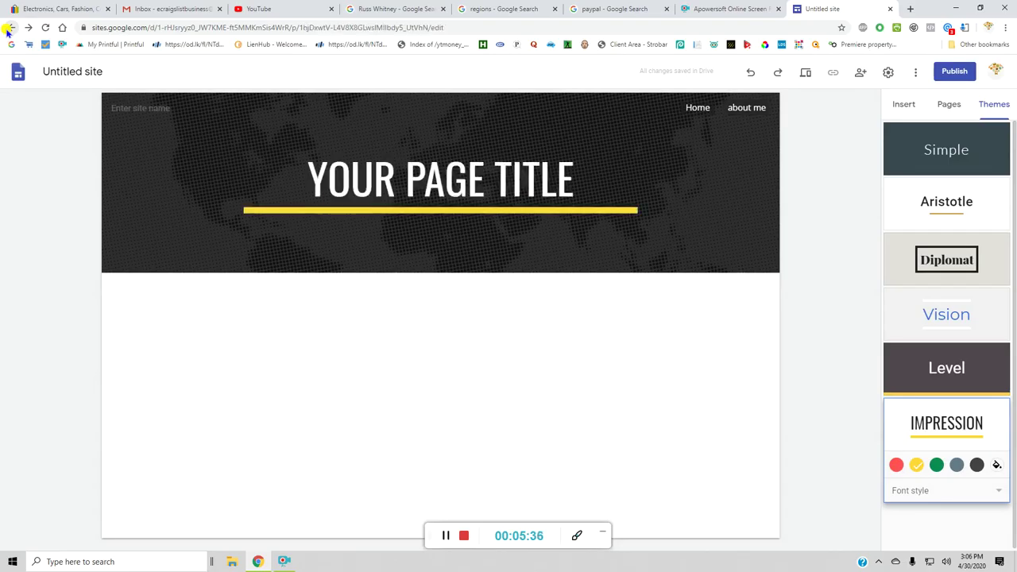
{"action": "left_click", "coordinate": [10, 28]}
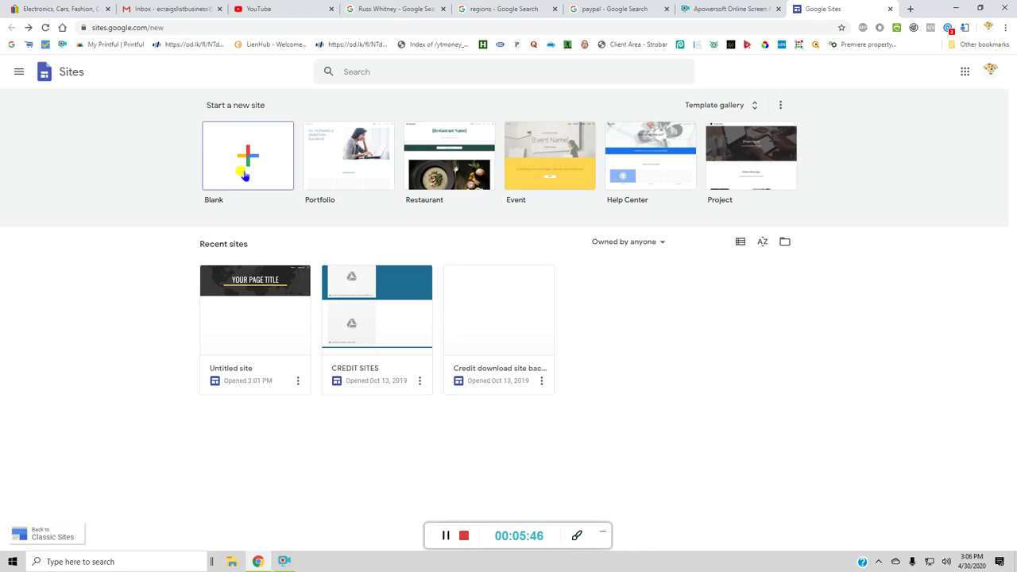
{"action": "left_click", "coordinate": [242, 173]}
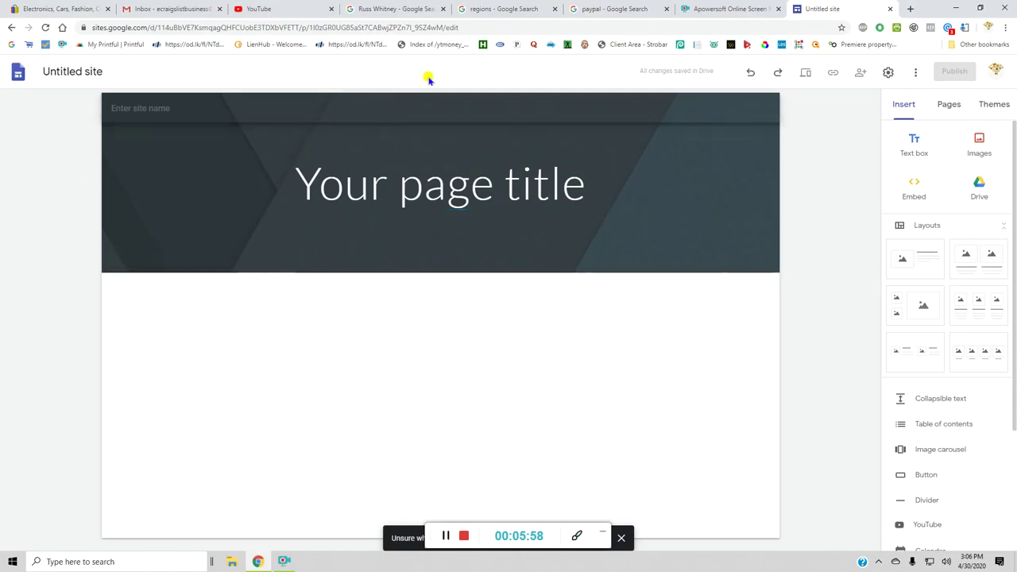
Set the new site's header type to Title only.
{"action": "mouse_move", "coordinate": [529, 170]}
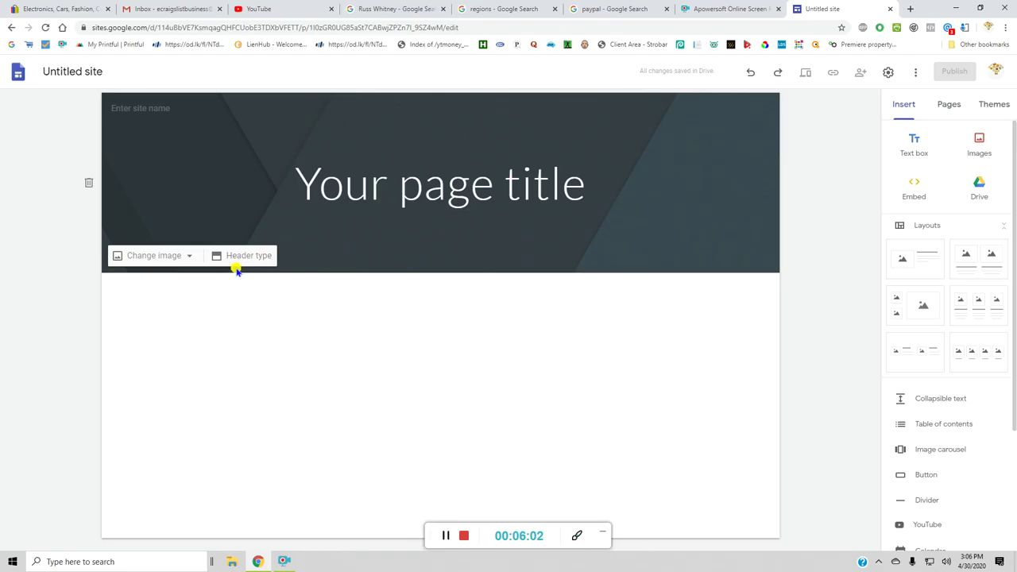
{"action": "left_click", "coordinate": [239, 256]}
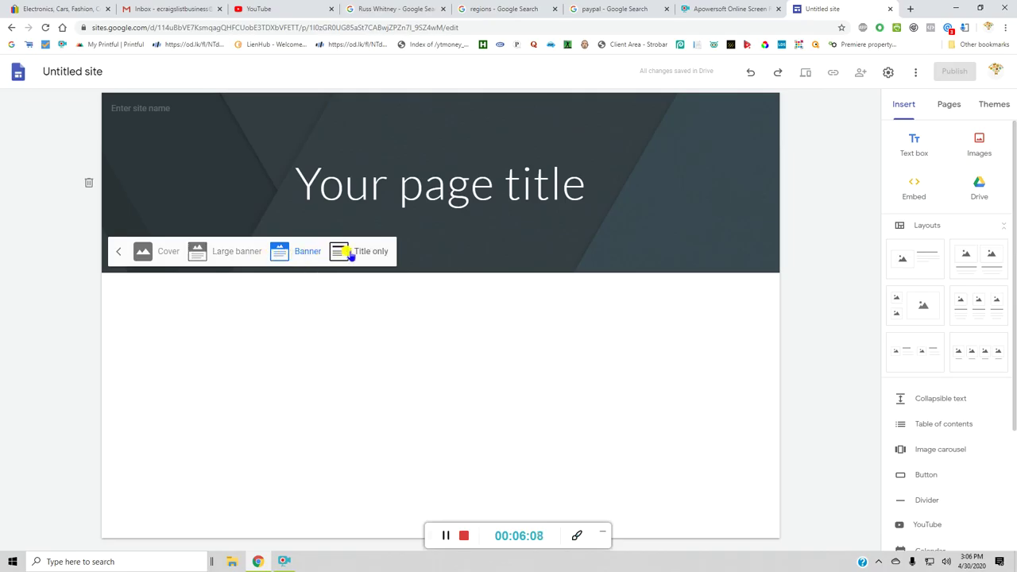
{"action": "left_click", "coordinate": [350, 252]}
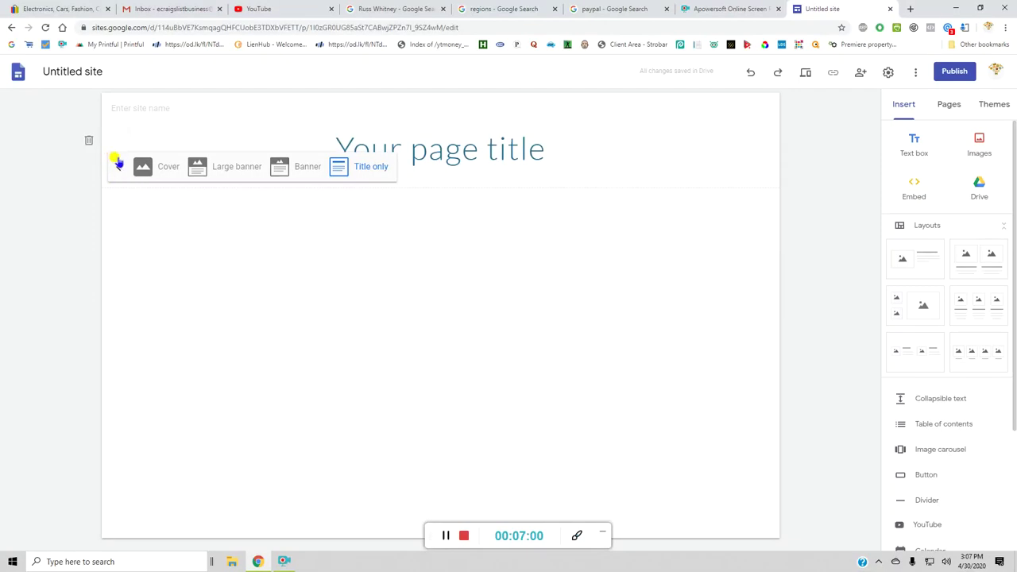
Replace the 'Your page title' placeholder with 'T Bar and Grill'.
{"action": "left_click", "coordinate": [552, 153]}
{"action": "key", "text": "BackSpace"}
{"action": "key", "text": "BackSpace"}
{"action": "key", "text": "BackSpace"}
{"action": "key", "text": "BackSpace"}
{"action": "key", "text": "BackSpace"}
{"action": "key", "text": "BackSpace"}
{"action": "key", "text": "BackSpace"}
{"action": "key", "text": "BackSpace"}
{"action": "key", "text": "BackSpace"}
{"action": "key", "text": "BackSpace"}
{"action": "key", "text": "BackSpace"}
{"action": "key", "text": "BackSpace"}
{"action": "key", "text": "BackSpace"}
{"action": "key", "text": "BackSpace"}
{"action": "key", "text": "BackSpace"}
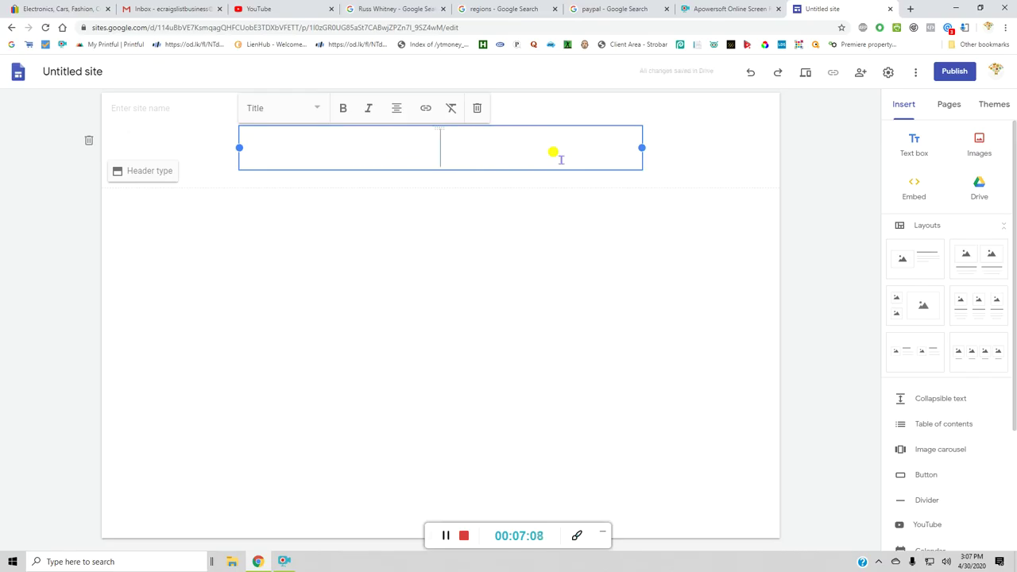
{"action": "type", "text": "T Bar an"}
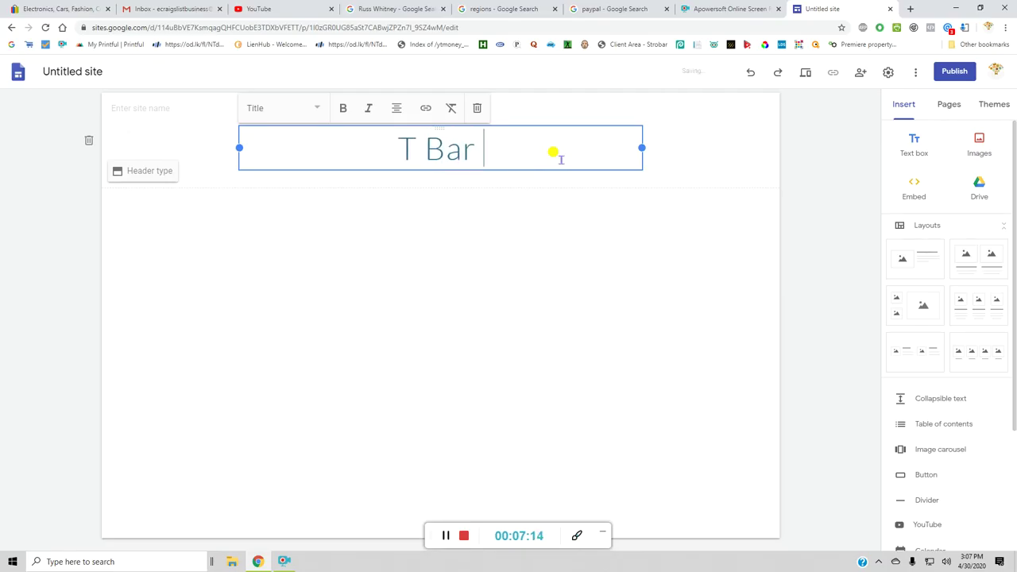
{"action": "type", "text": "d"}
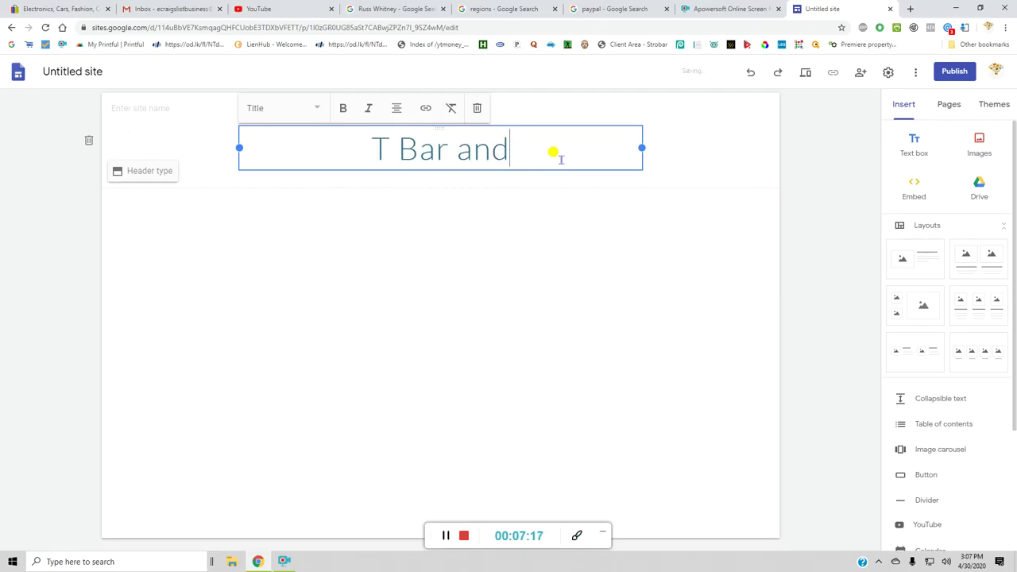
{"action": "type", "text": " Grill"}
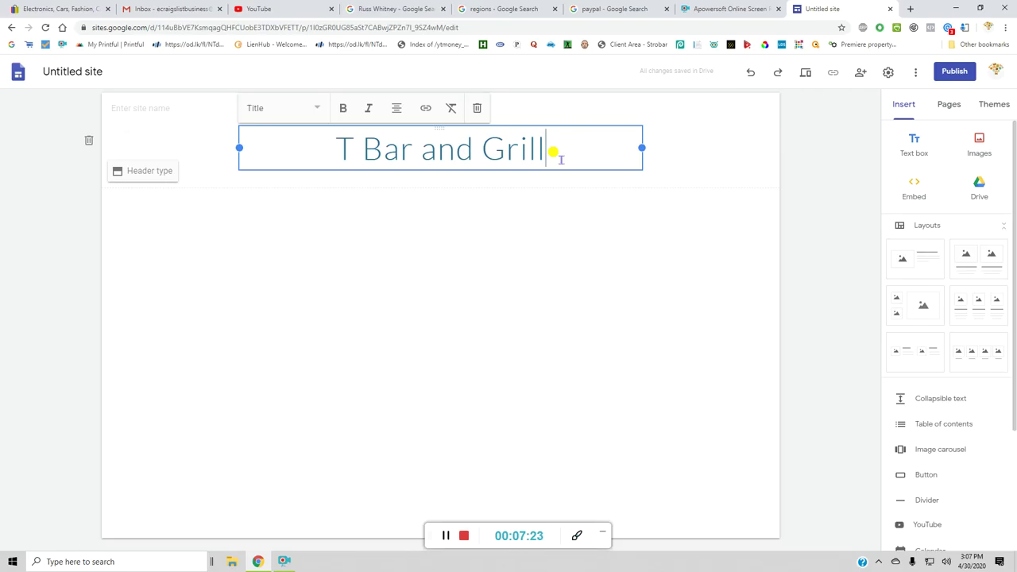
{"action": "left_click", "coordinate": [281, 203]}
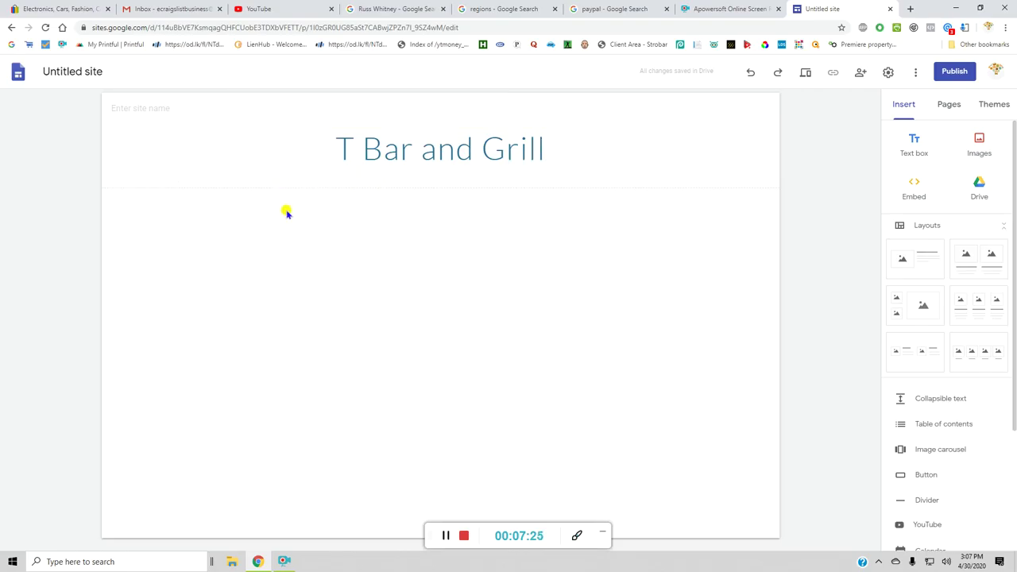
Insert a text box reading '2-4-1 drinks on Monday's 9pm to 12pm', correcting typos.
{"action": "left_click", "coordinate": [914, 143]}
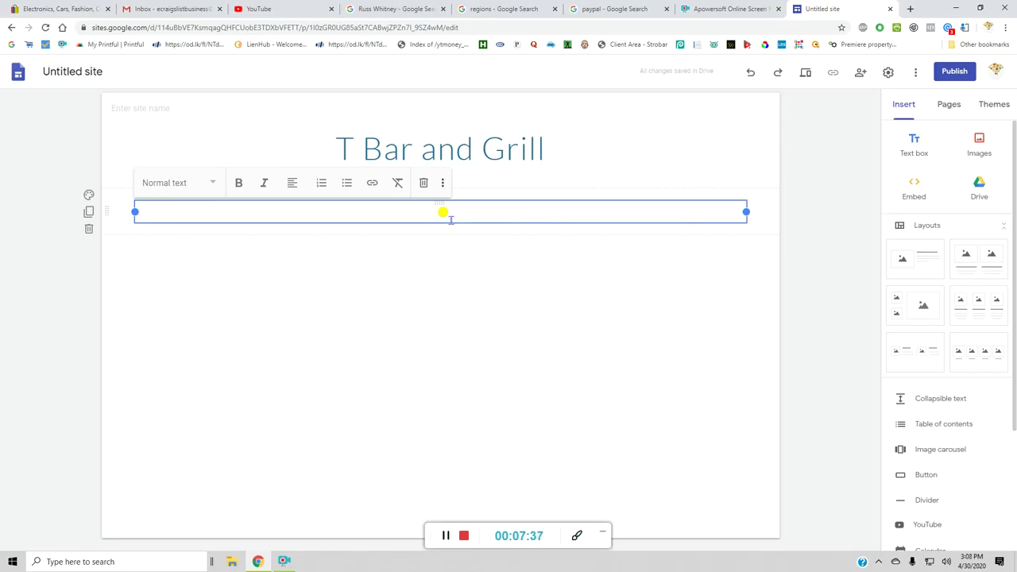
{"action": "type", "text": "@"}
{"action": "type", "text": "-"}
{"action": "type", "text": "4"}
{"action": "type", "text": "-1"}
{"action": "key", "text": "BackSpace"}
{"action": "type", "text": "2"}
{"action": "key", "text": "Right"}
{"action": "key", "text": "Right"}
{"action": "key", "text": "Right"}
{"action": "type", "text": "drinks on Mon"}
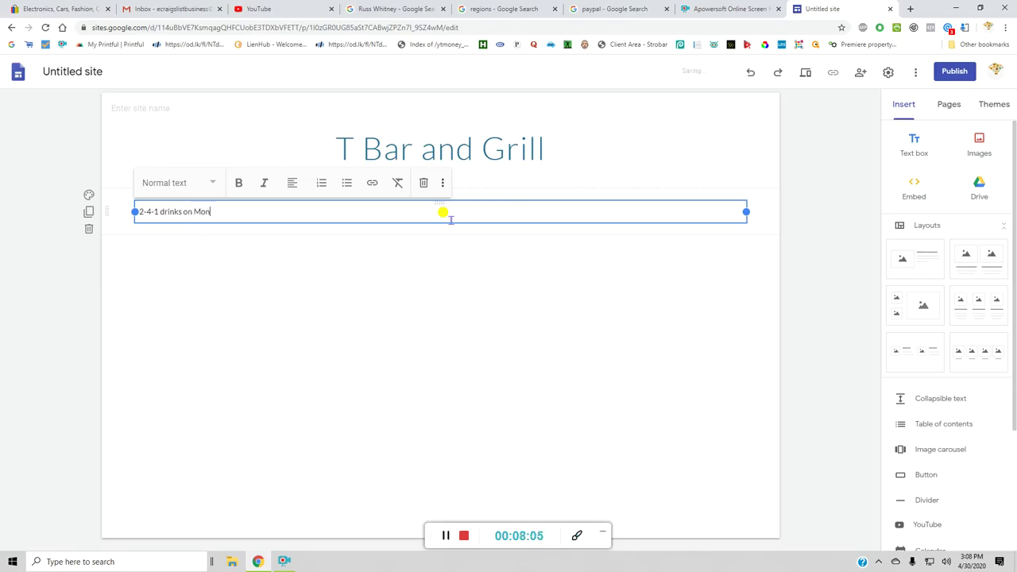
{"action": "type", "text": "day's 9 to 12pm"}
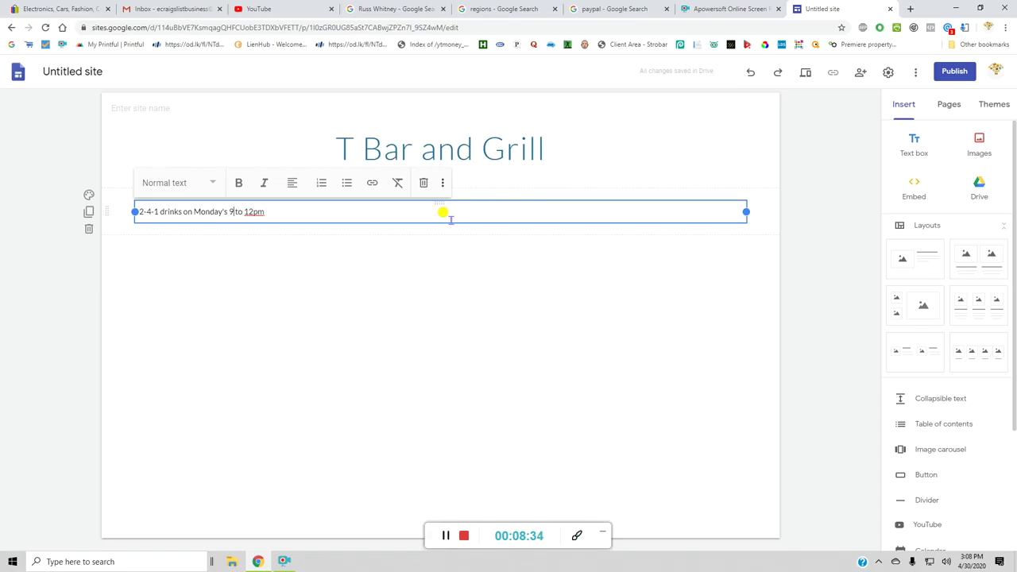
{"action": "type", "text": "pm"}
Set the promo line's text style to Title, after briefly trying Heading.
{"action": "left_click", "coordinate": [181, 187]}
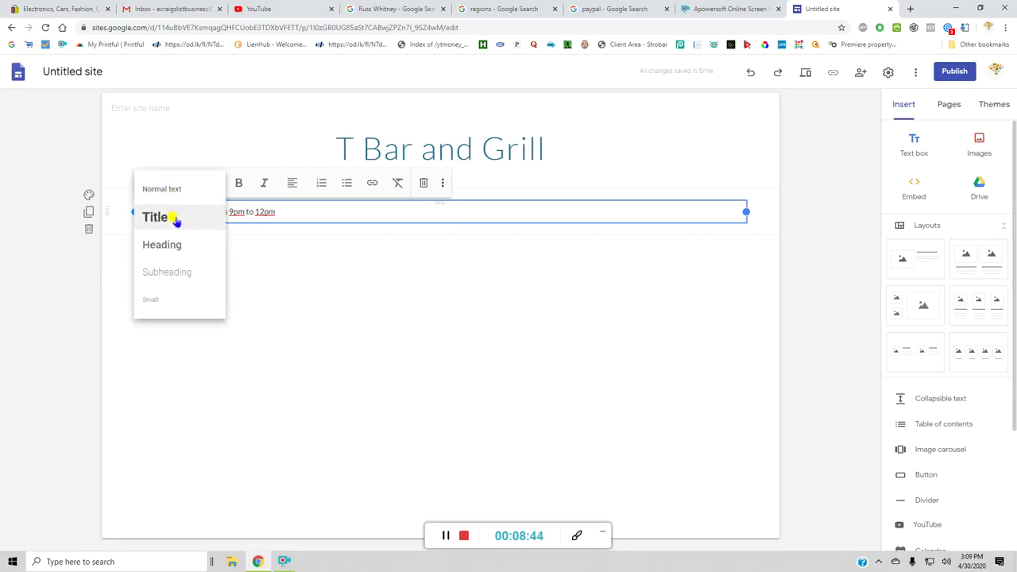
{"action": "left_click", "coordinate": [175, 220]}
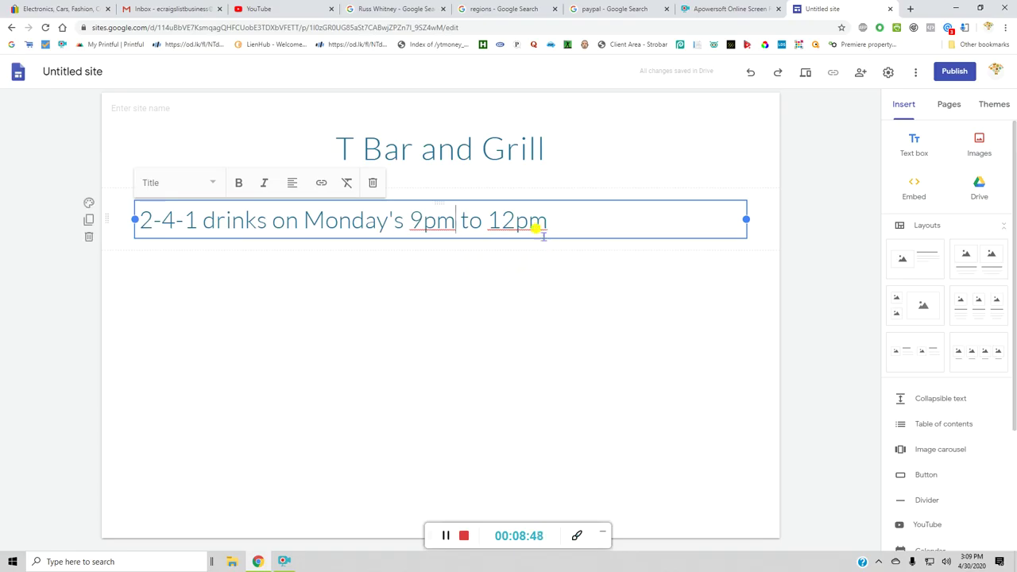
{"action": "left_click", "coordinate": [195, 184]}
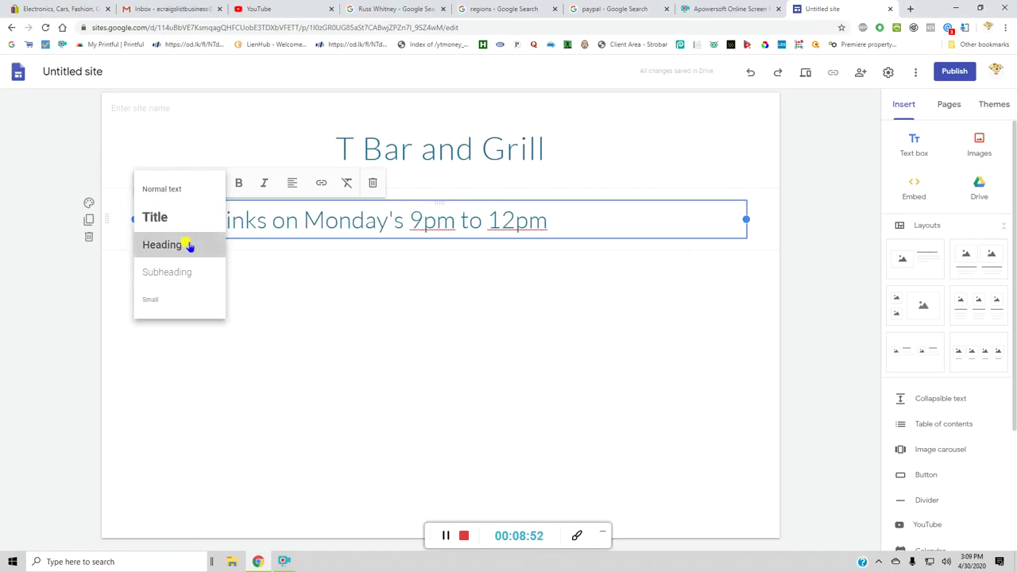
{"action": "left_click", "coordinate": [163, 245]}
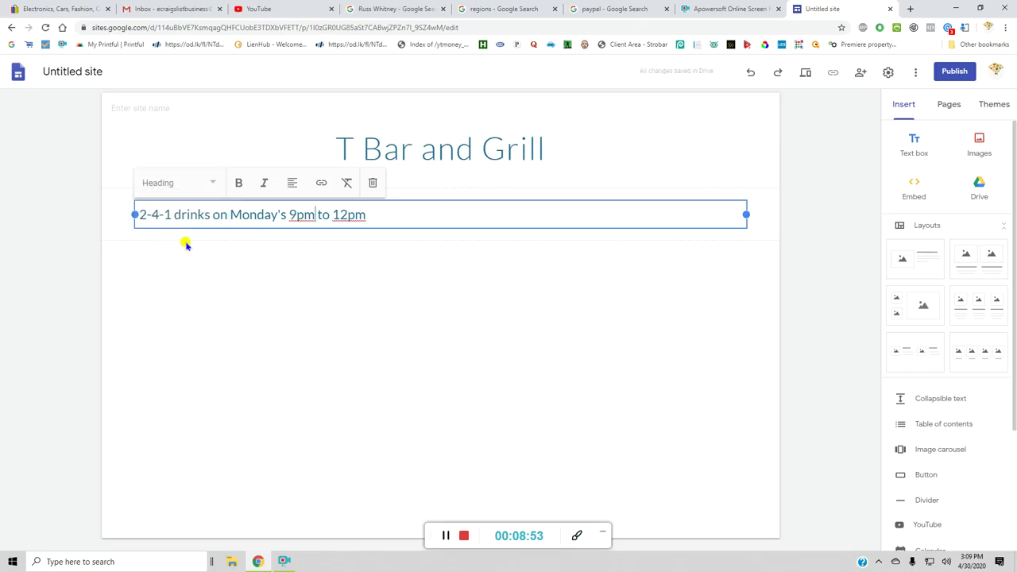
{"action": "left_click", "coordinate": [177, 184]}
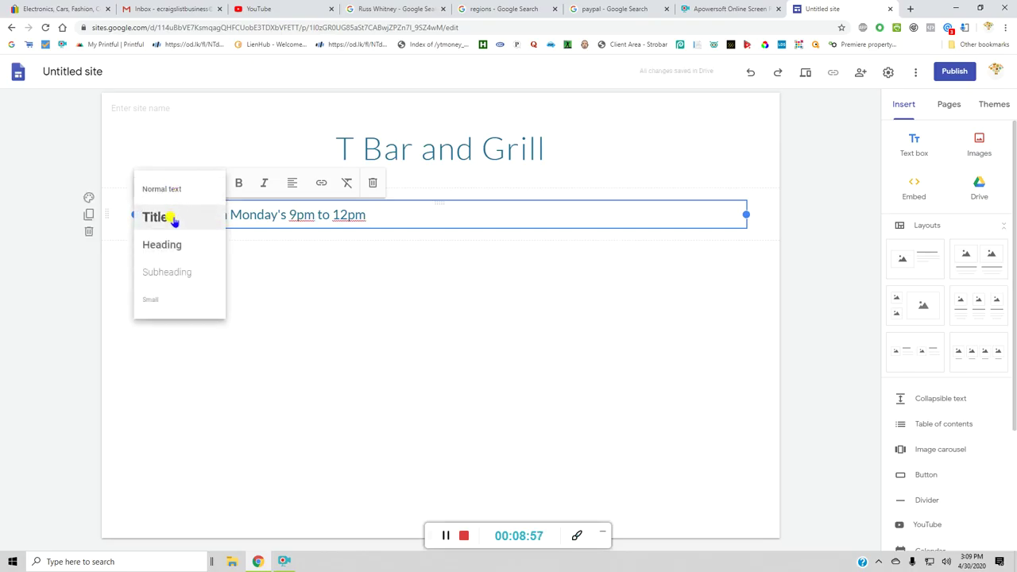
{"action": "left_click", "coordinate": [173, 218]}
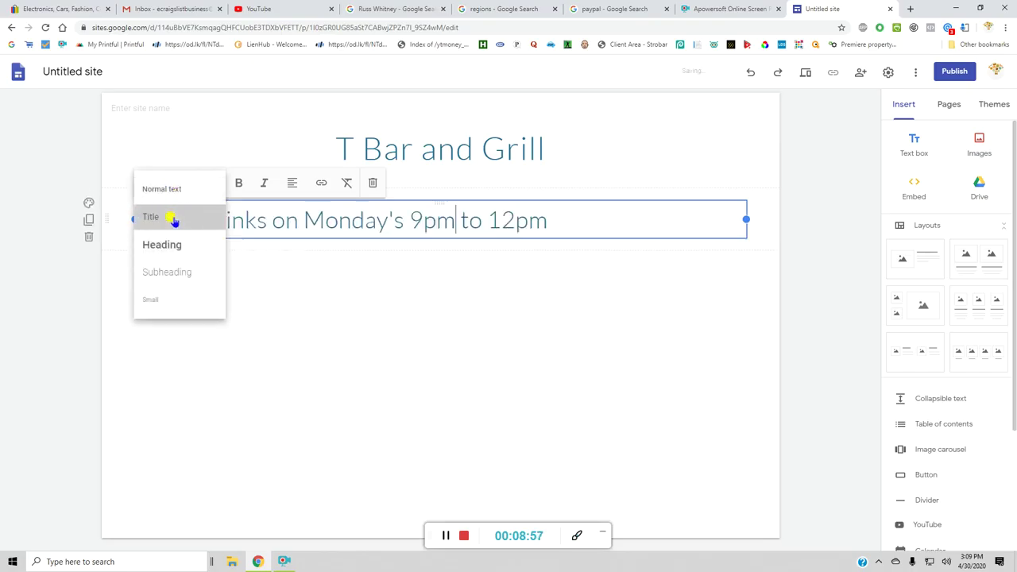
Select the whole drinks promo line and make it bold.
{"action": "left_click", "coordinate": [239, 184]}
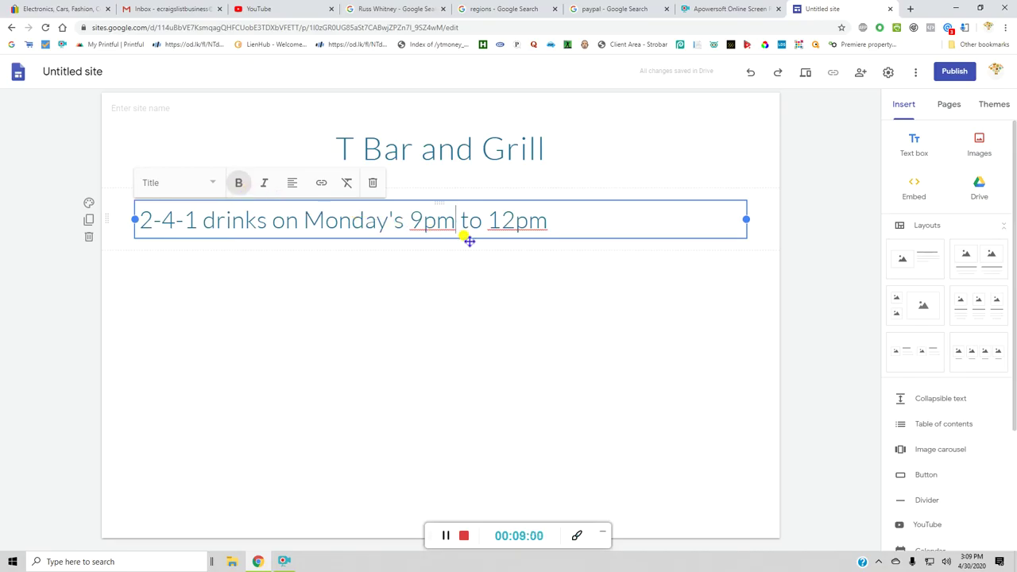
{"action": "left_click", "coordinate": [547, 223]}
{"action": "left_click_drag", "start_coordinate": [542, 224], "coordinate": [138, 220]}
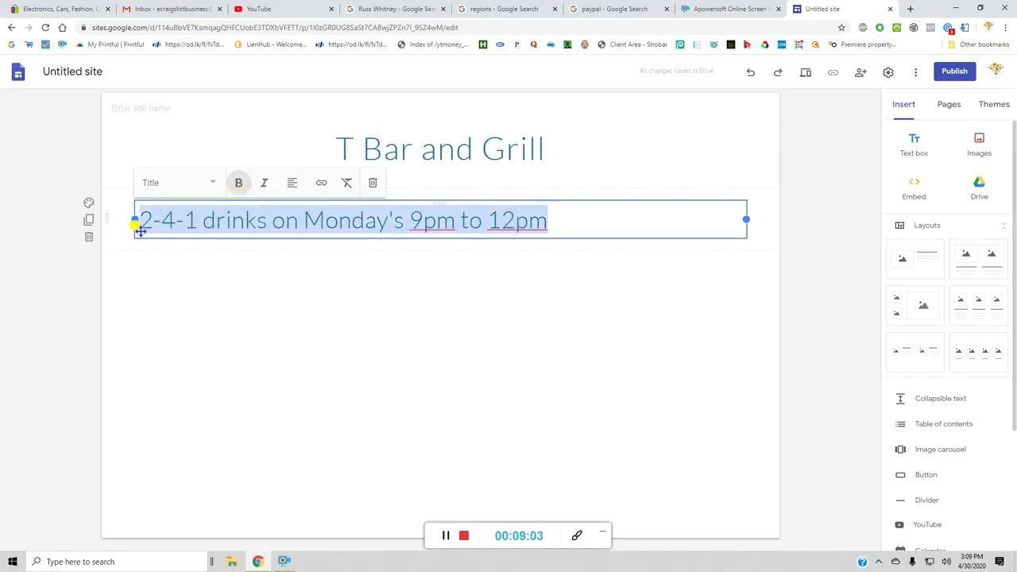
{"action": "left_click", "coordinate": [238, 183]}
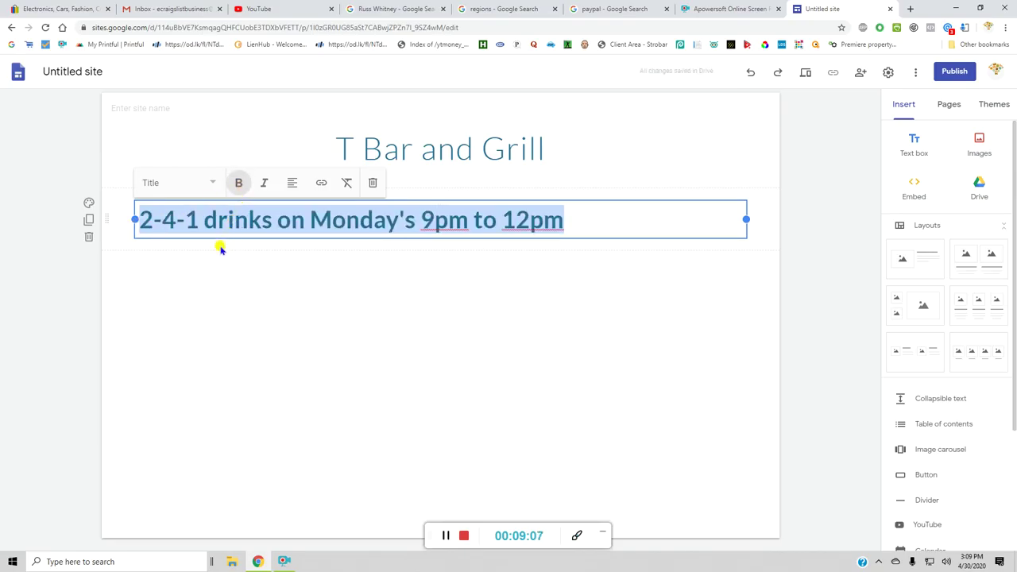
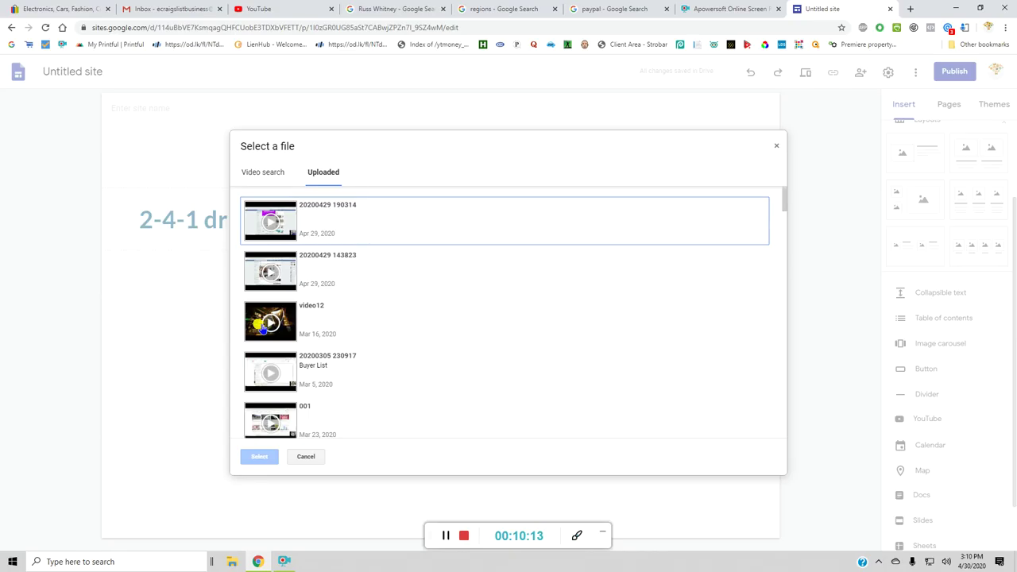
Select the video12 entry from the uploaded YouTube videos.
{"action": "left_click", "coordinate": [263, 322]}
Embed video12 under the 2-4-1 drinks heading, then start an image carousel.
{"action": "left_click", "coordinate": [248, 458]}
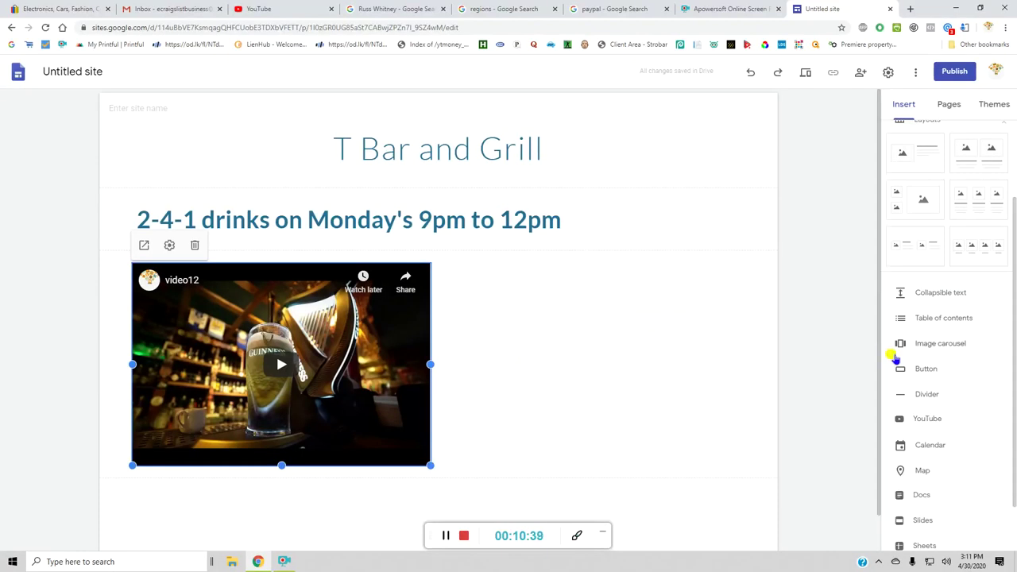
{"action": "left_click", "coordinate": [922, 344]}
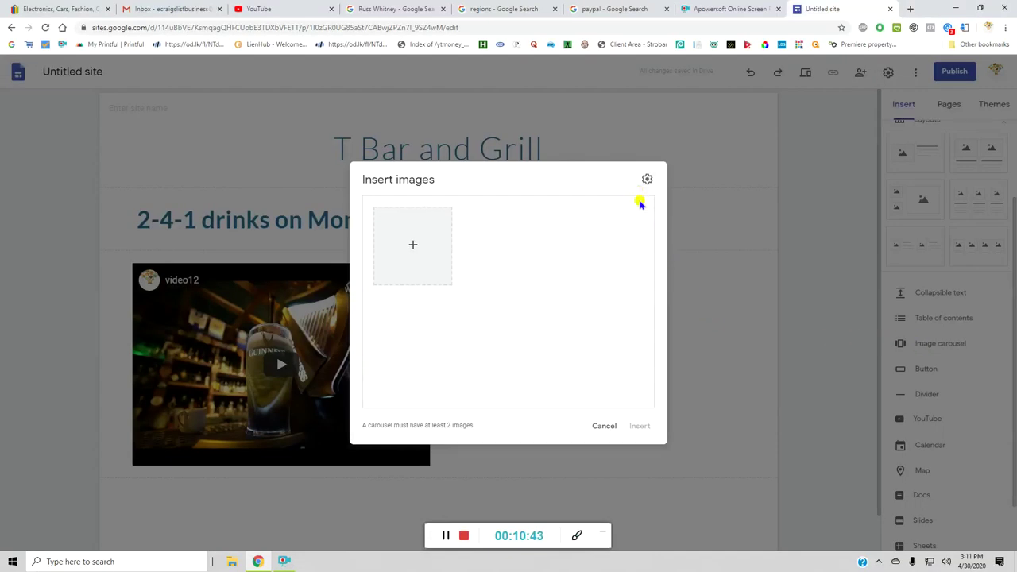
Cancel the image carousel and publishing, then close the Untitled site tab.
{"action": "left_click", "coordinate": [605, 425]}
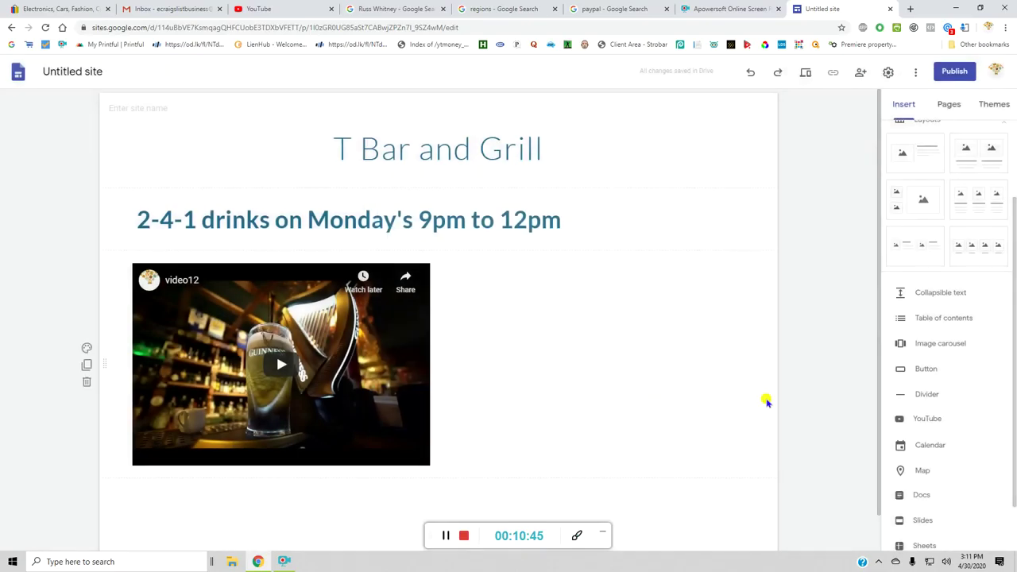
{"action": "scroll", "coordinate": [887, 370], "scroll_direction": "down", "scroll_amount": 2}
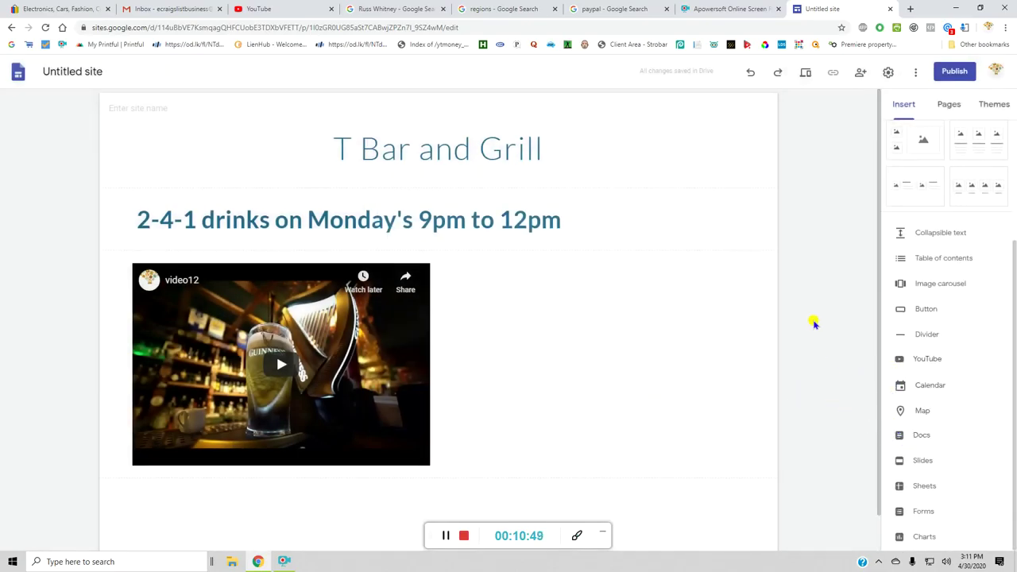
{"action": "left_click", "coordinate": [954, 72]}
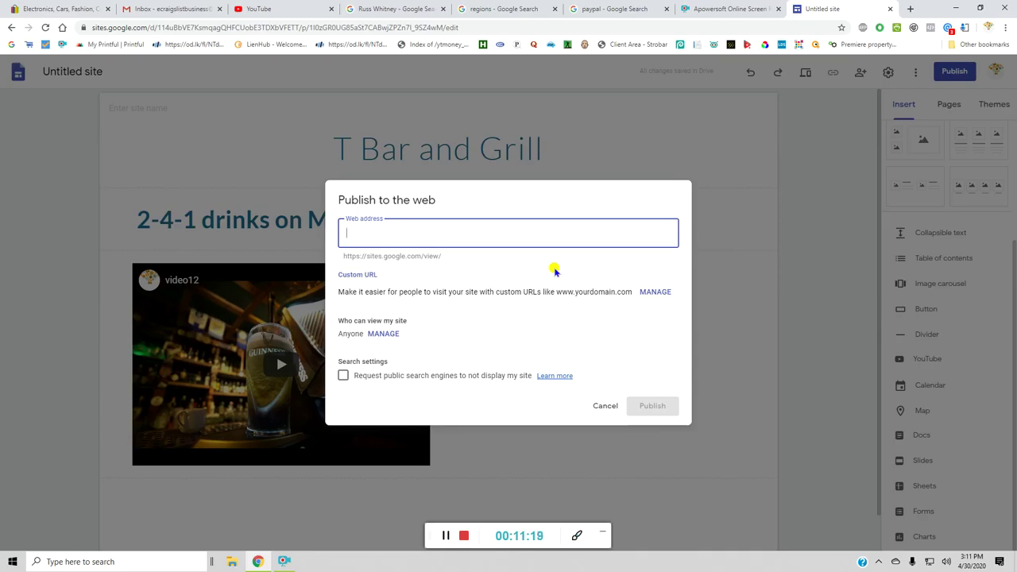
{"action": "left_click", "coordinate": [598, 409]}
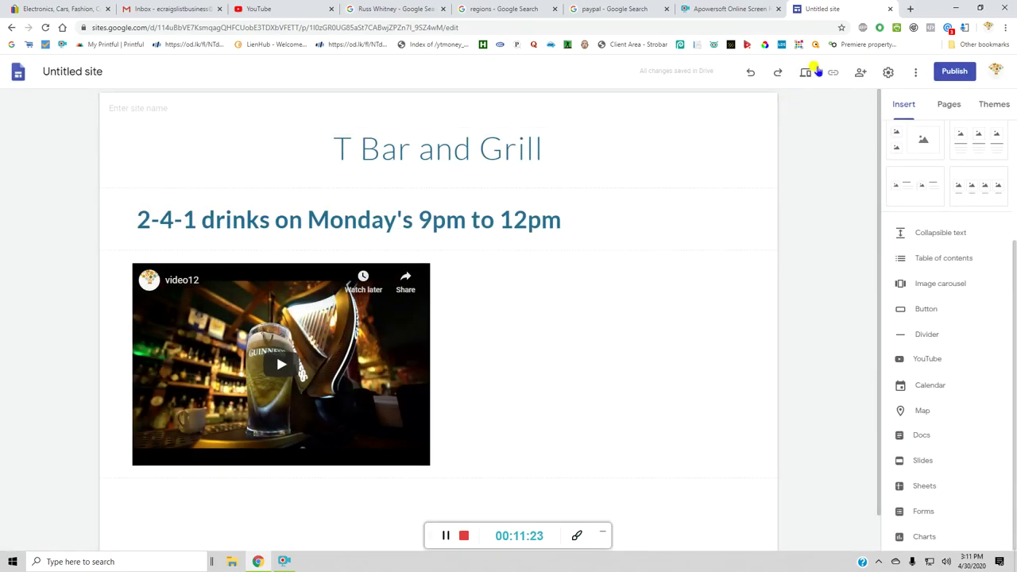
{"action": "left_click", "coordinate": [890, 9]}
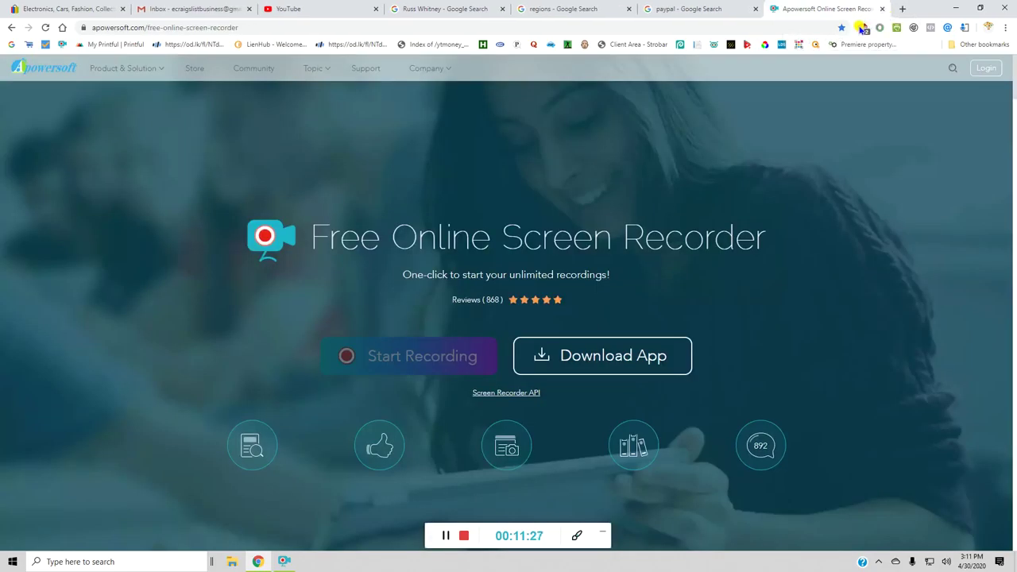
Close the Apowersoft recorder tab and open Blogger from a new tab's Google apps grid.
{"action": "left_click", "coordinate": [882, 9]}
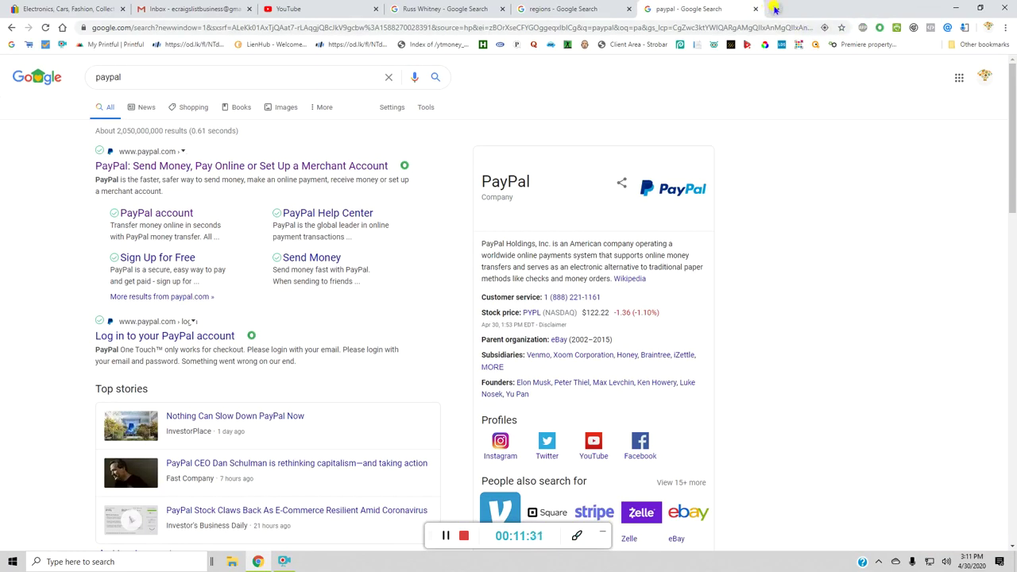
{"action": "left_click", "coordinate": [775, 9]}
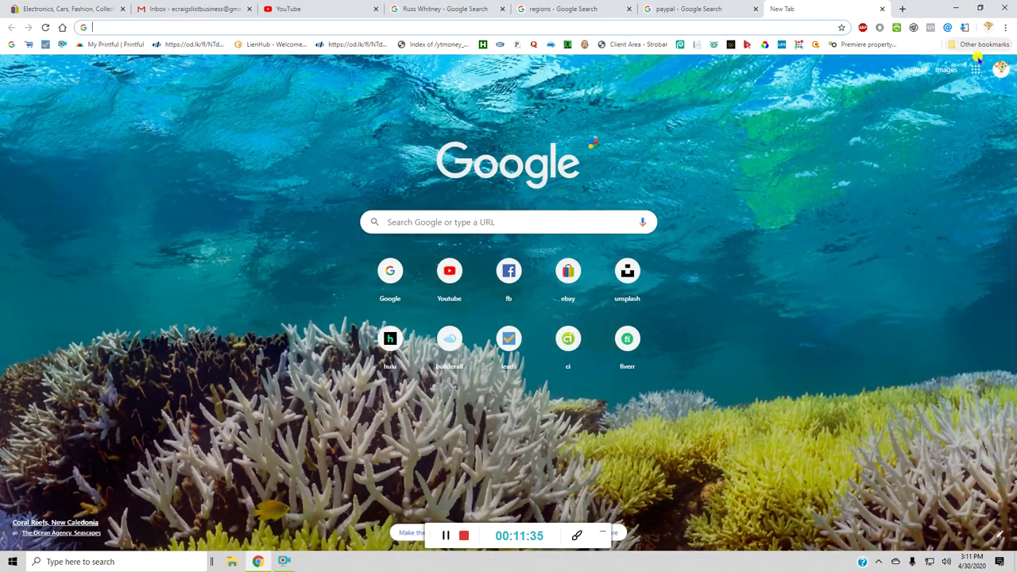
{"action": "left_click", "coordinate": [977, 71]}
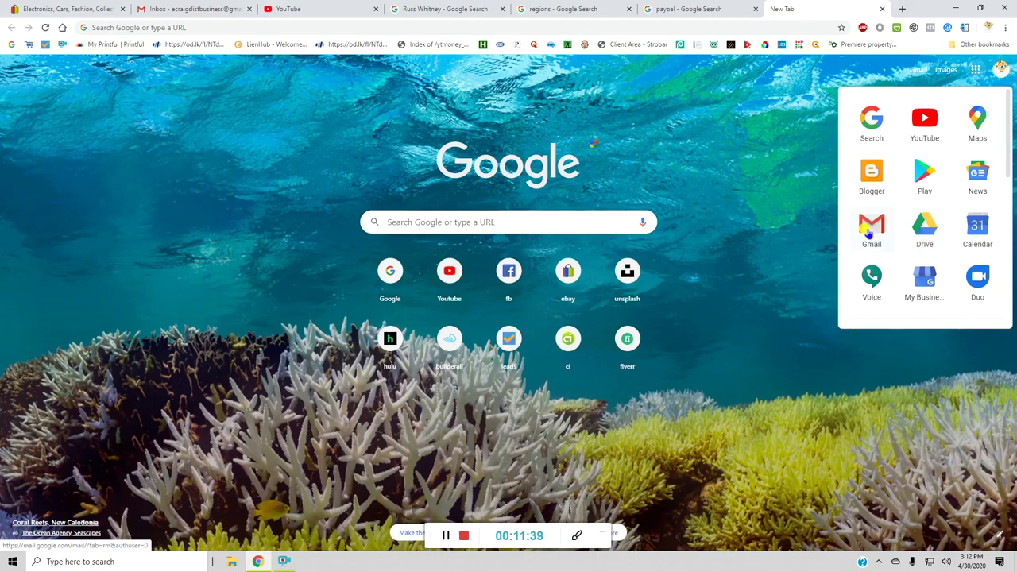
{"action": "left_click", "coordinate": [873, 189]}
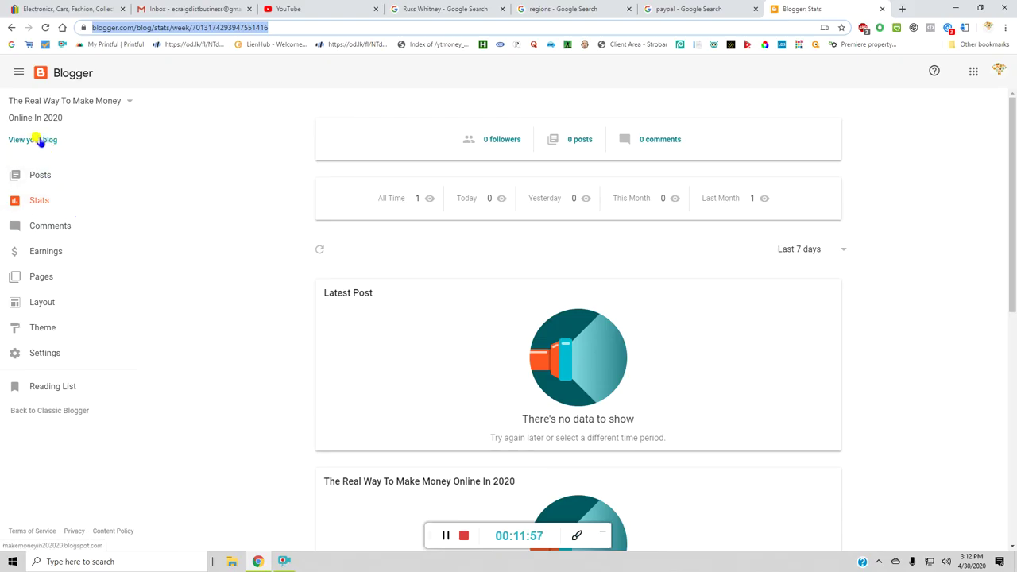
{"action": "left_click", "coordinate": [39, 139]}
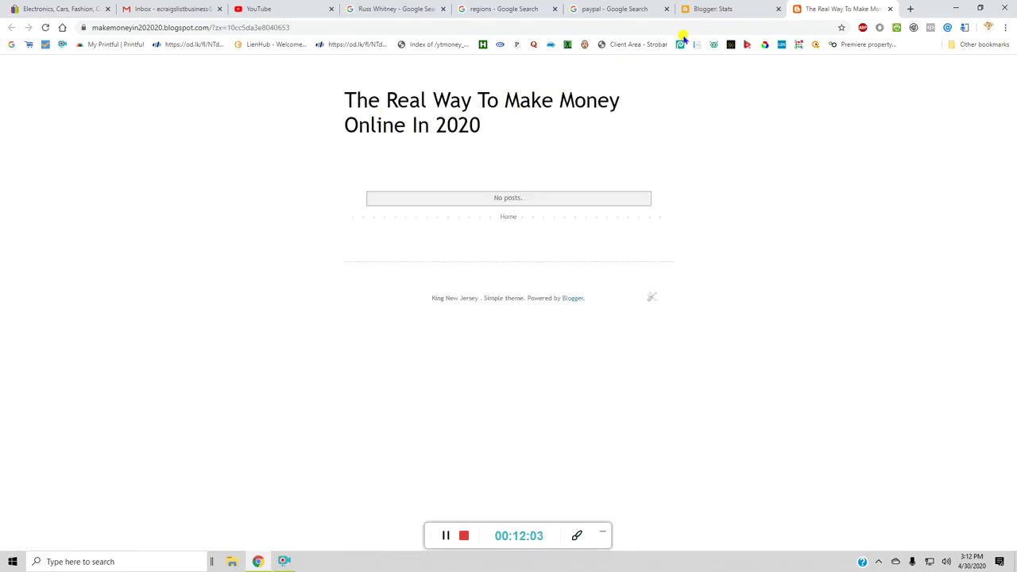
Close the blog view tab and choose New Blog… from the blog dropdown.
{"action": "left_click", "coordinate": [891, 10]}
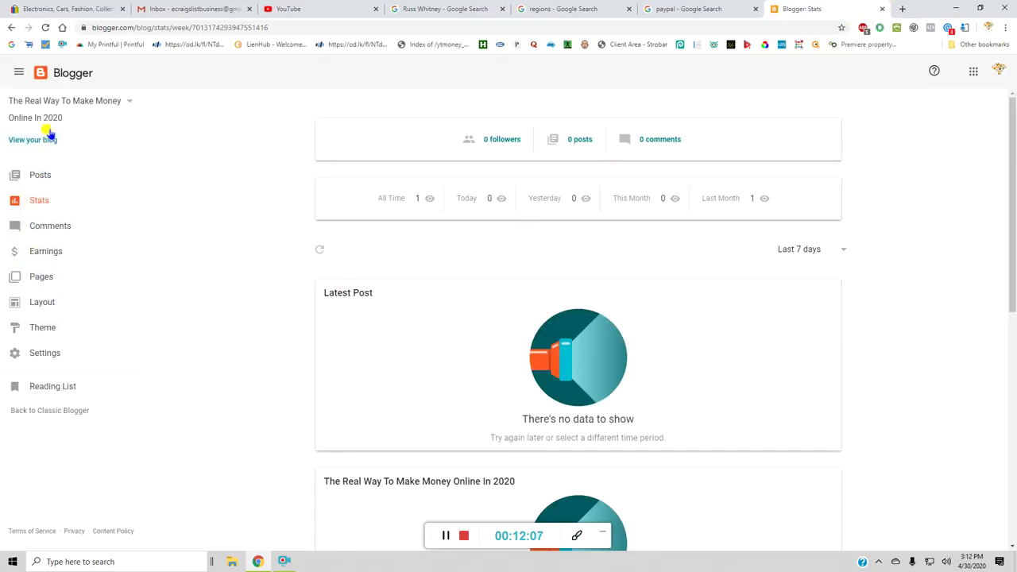
{"action": "left_click", "coordinate": [77, 101]}
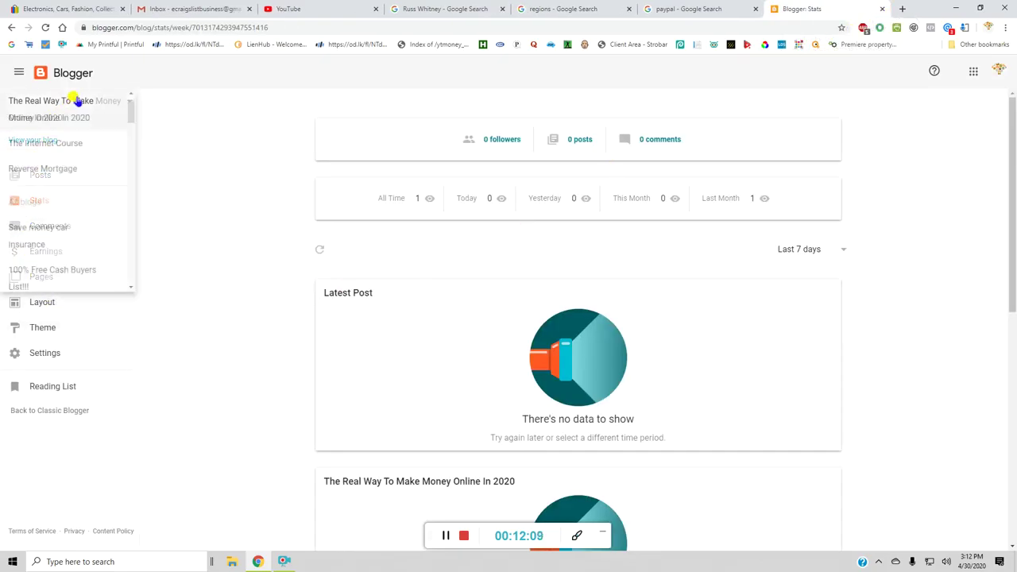
{"action": "scroll", "coordinate": [75, 254], "scroll_direction": "down", "scroll_amount": 5}
{"action": "scroll", "coordinate": [79, 249], "scroll_direction": "down", "scroll_amount": 8}
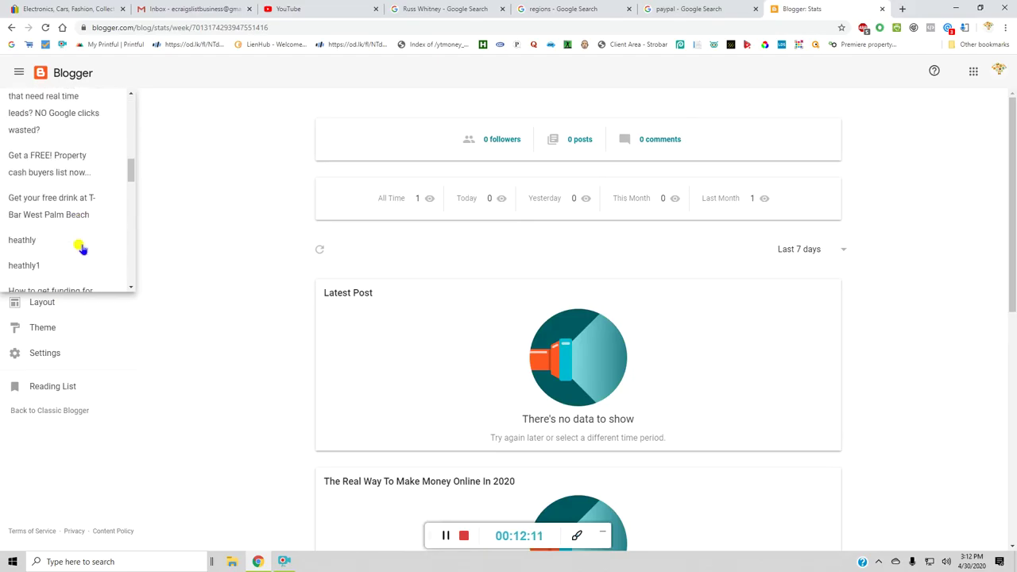
{"action": "scroll", "coordinate": [83, 247], "scroll_direction": "down", "scroll_amount": 6}
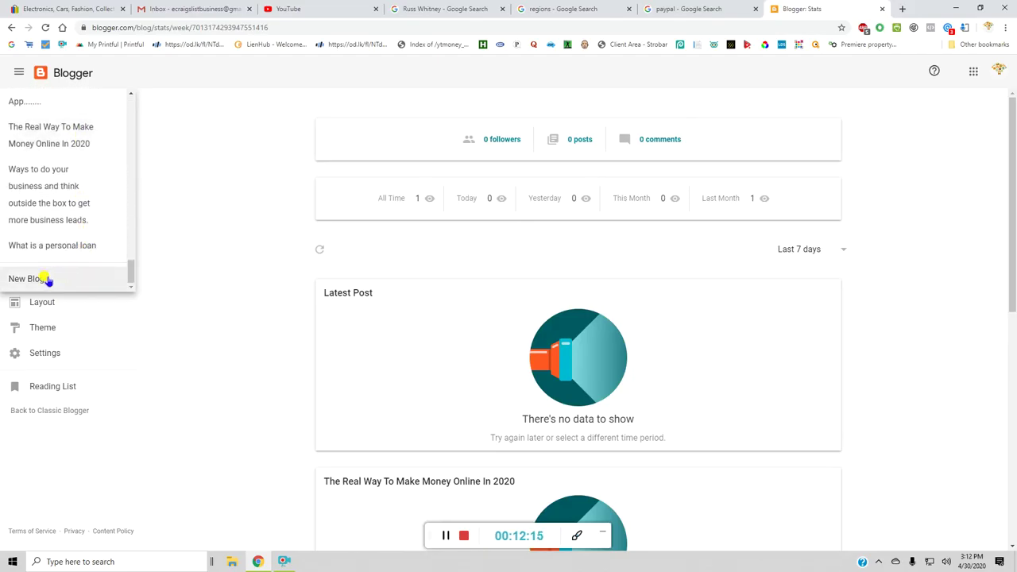
{"action": "left_click", "coordinate": [28, 278]}
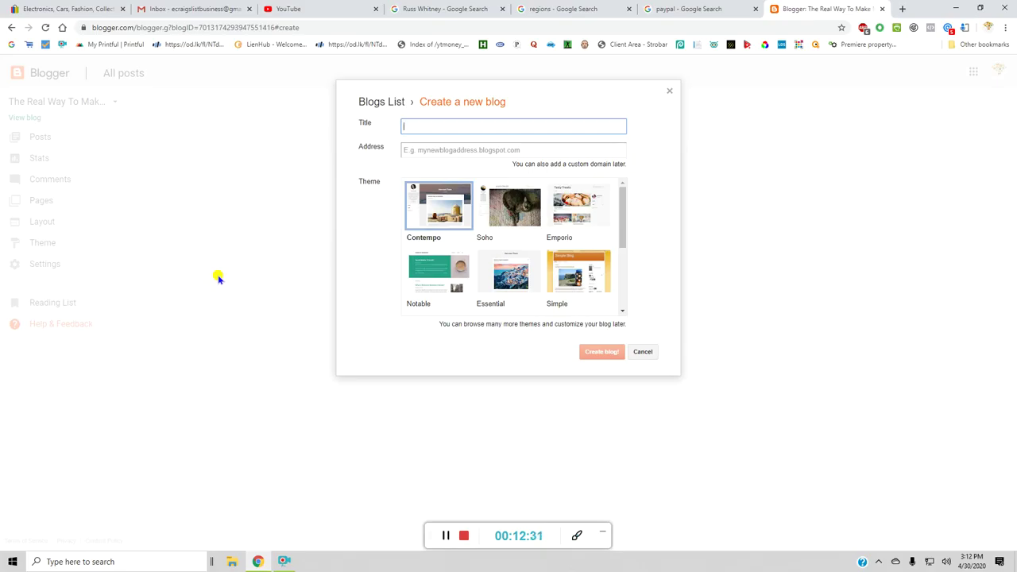
Create the blog 'New Blog' on an available blogspot.com address.
{"action": "type", "text": "ew Blog"}
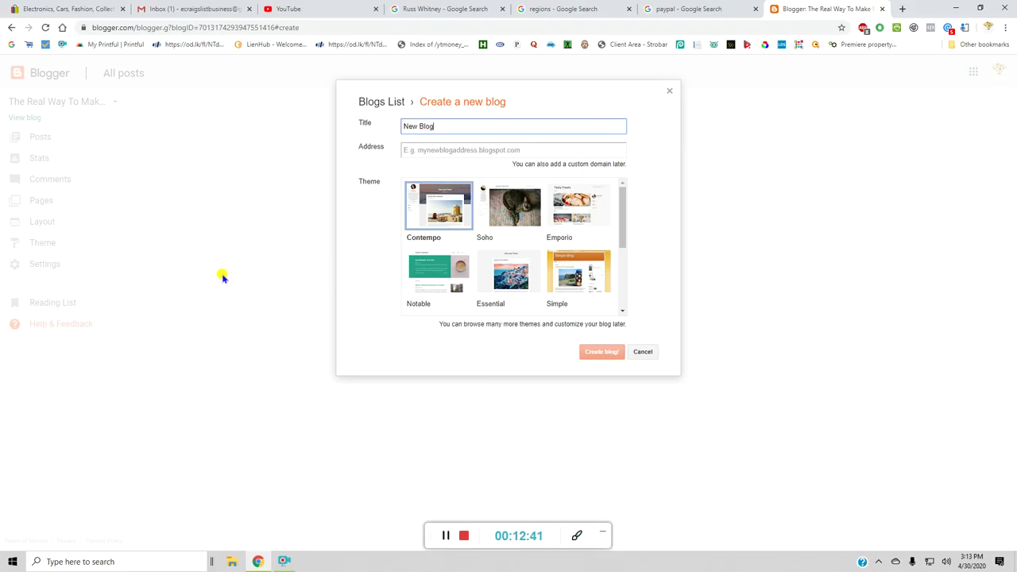
{"action": "left_click", "coordinate": [437, 159]}
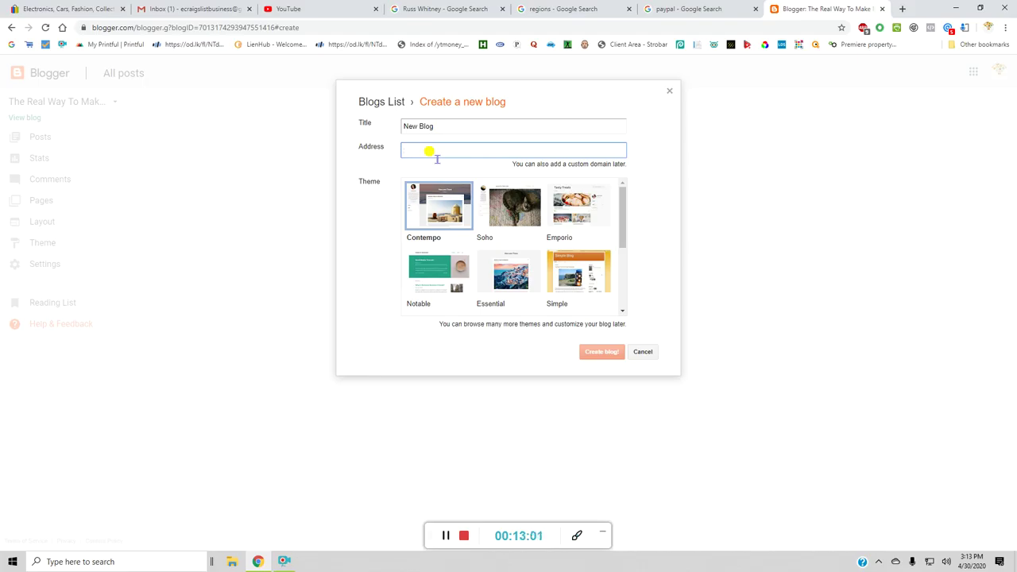
{"action": "type", "text": "craig"}
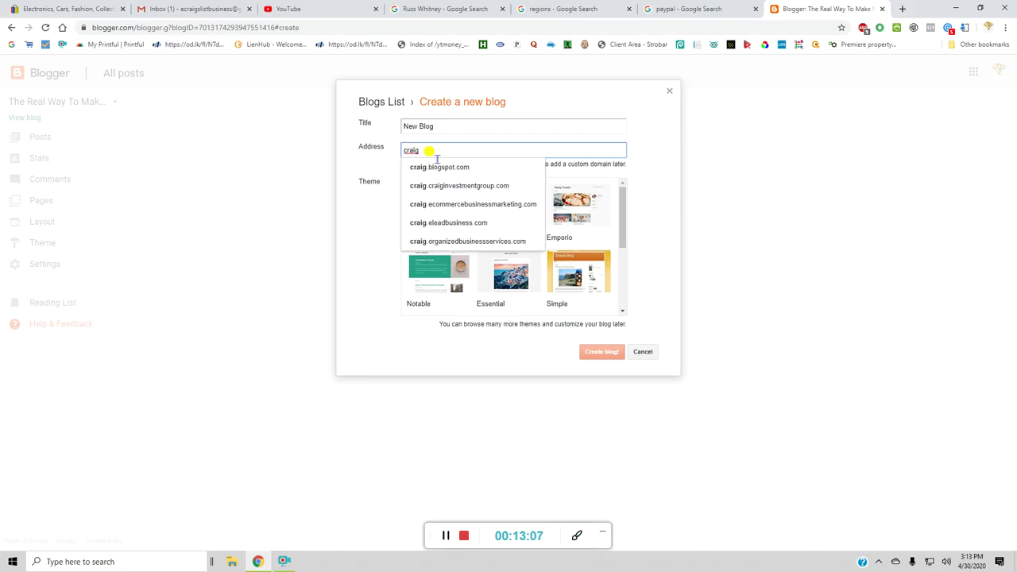
{"action": "type", "text": "wi"}
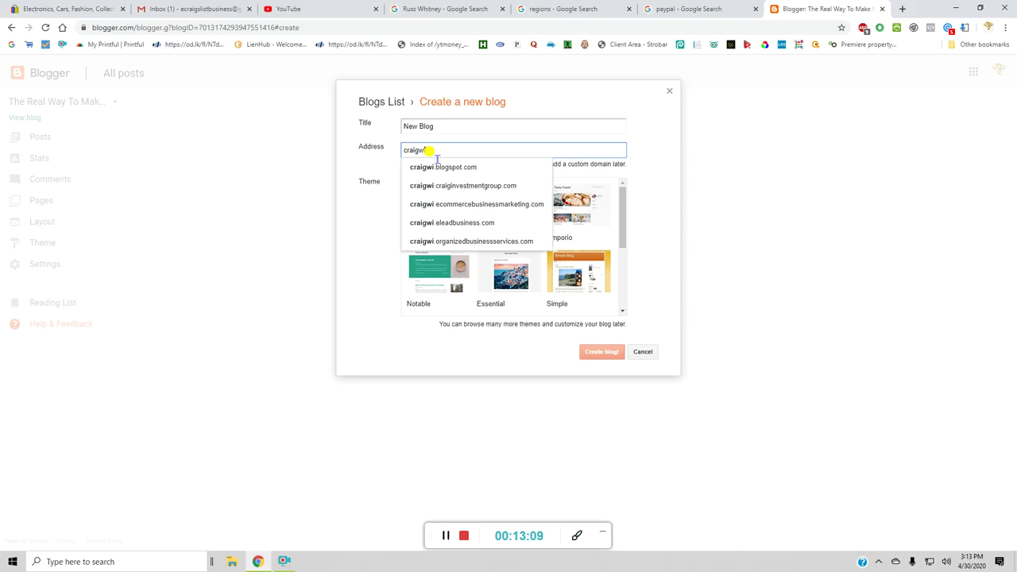
{"action": "type", "text": "tf"}
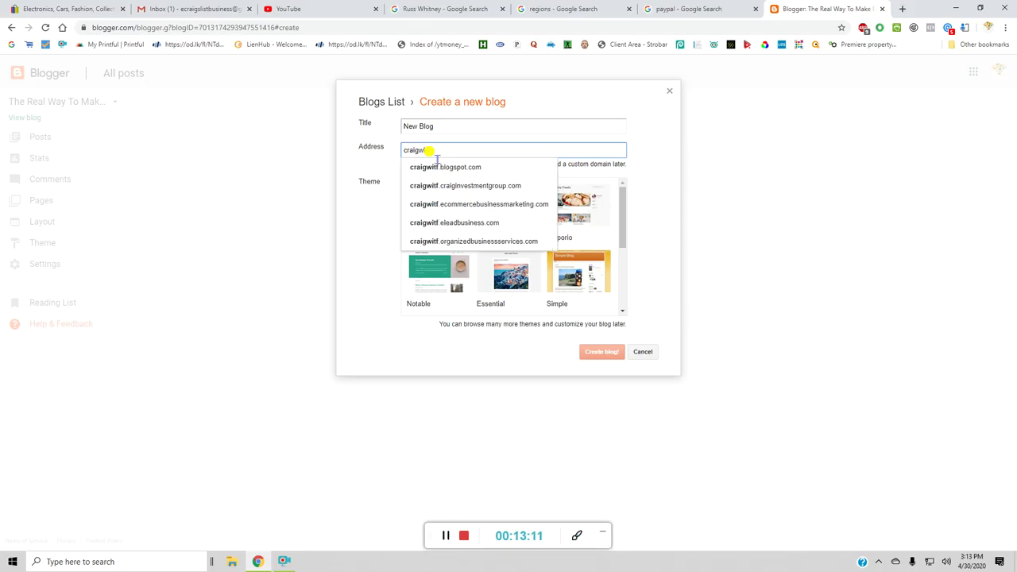
{"action": "type", "text": "333"}
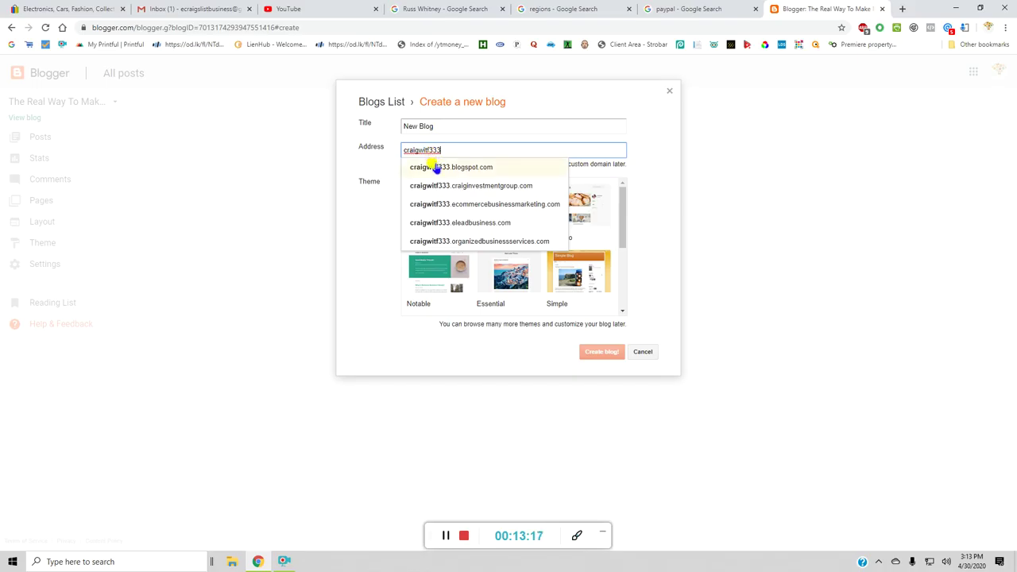
{"action": "left_click", "coordinate": [433, 166]}
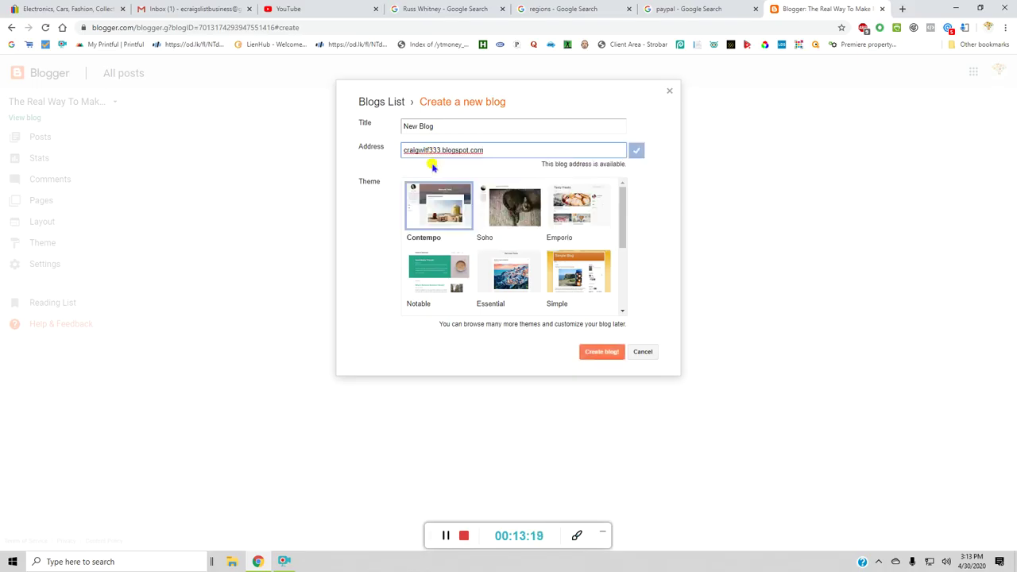
{"action": "left_click", "coordinate": [602, 354]}
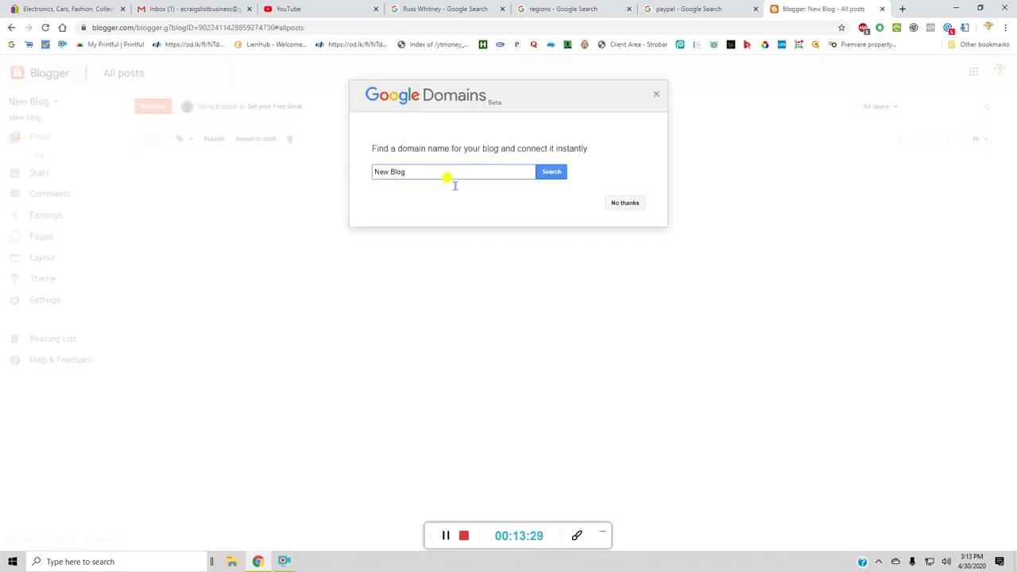
Decline the Google Domains offer and begin a new post with an author greeting.
{"action": "left_click", "coordinate": [615, 206]}
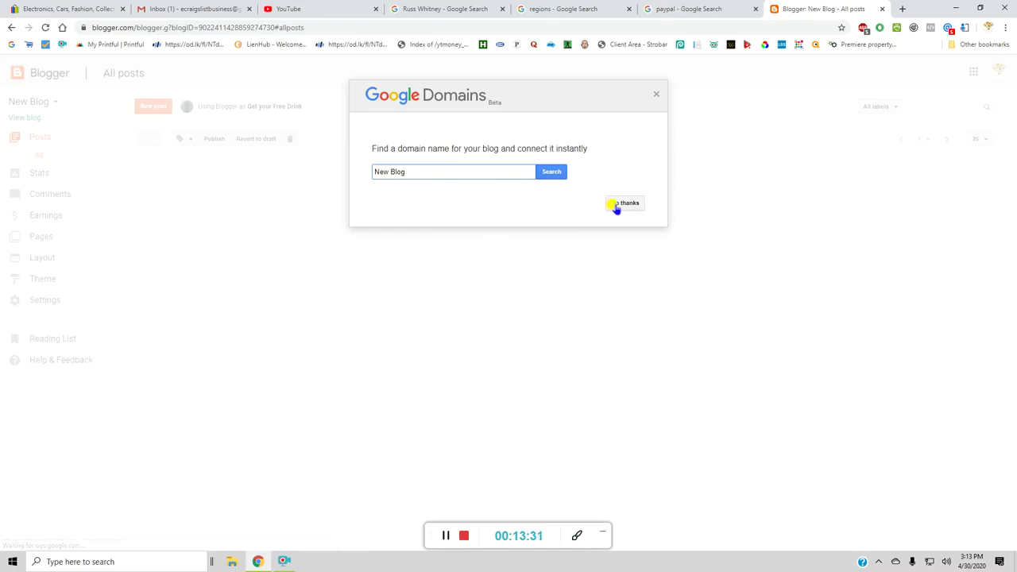
{"action": "left_click", "coordinate": [615, 206]}
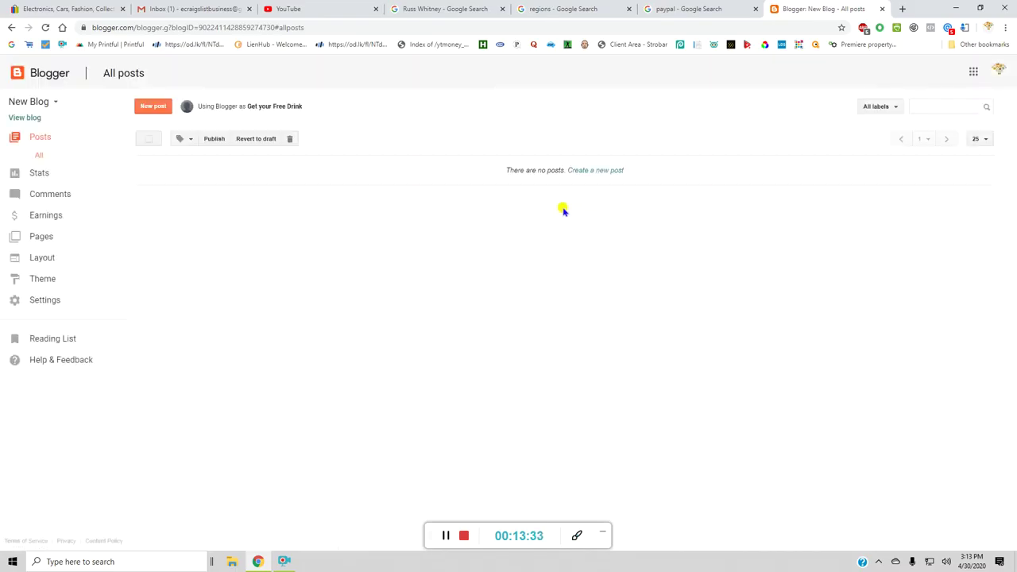
{"action": "left_click", "coordinate": [588, 171]}
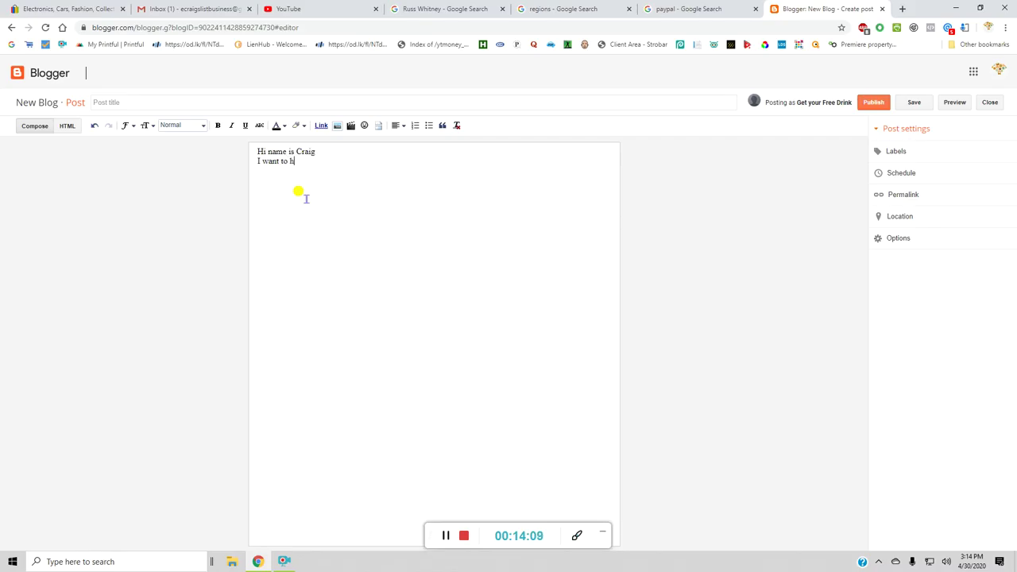
Finish the line ending 'help you with???', publish the post and view the live blog.
{"action": "type", "text": "lp"}
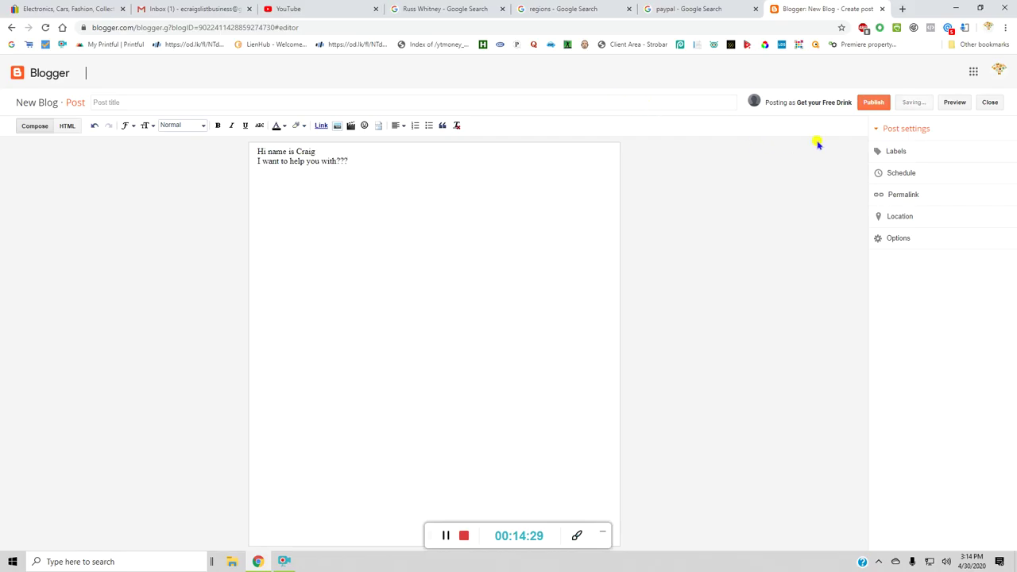
{"action": "left_click", "coordinate": [873, 103]}
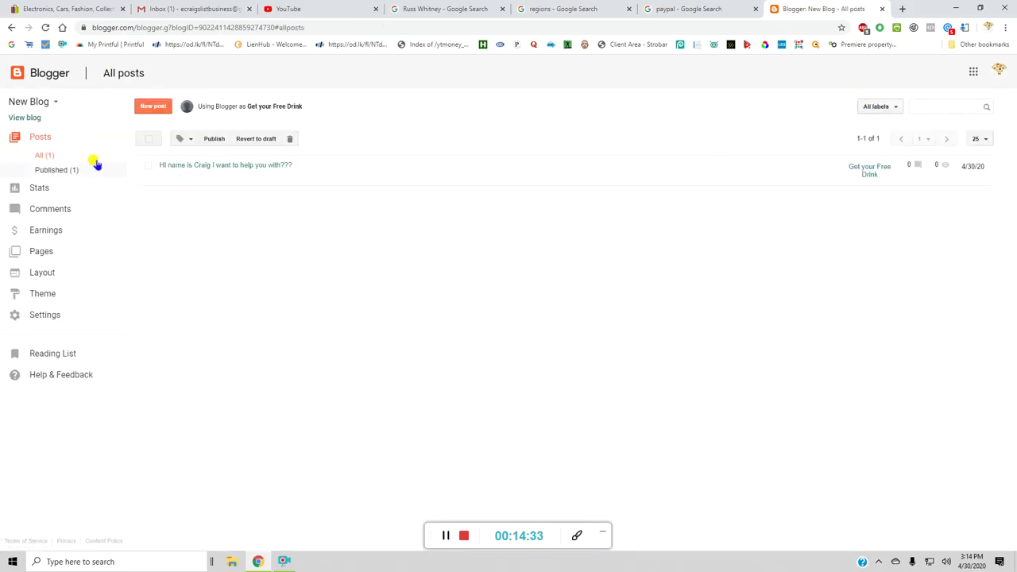
{"action": "left_click", "coordinate": [36, 119]}
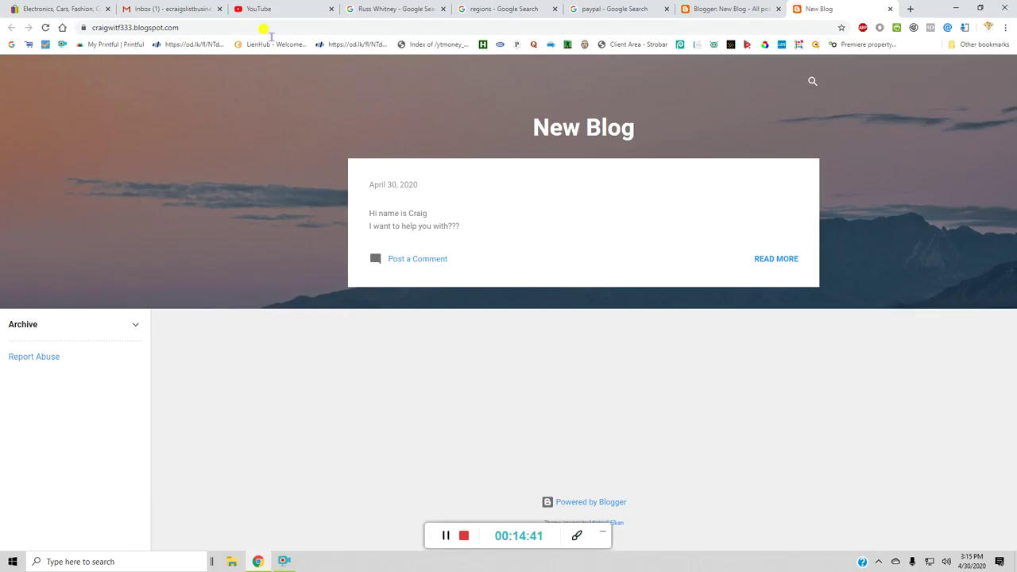
Close the live blog tab and open New Blog's Layout page.
{"action": "left_click", "coordinate": [889, 9]}
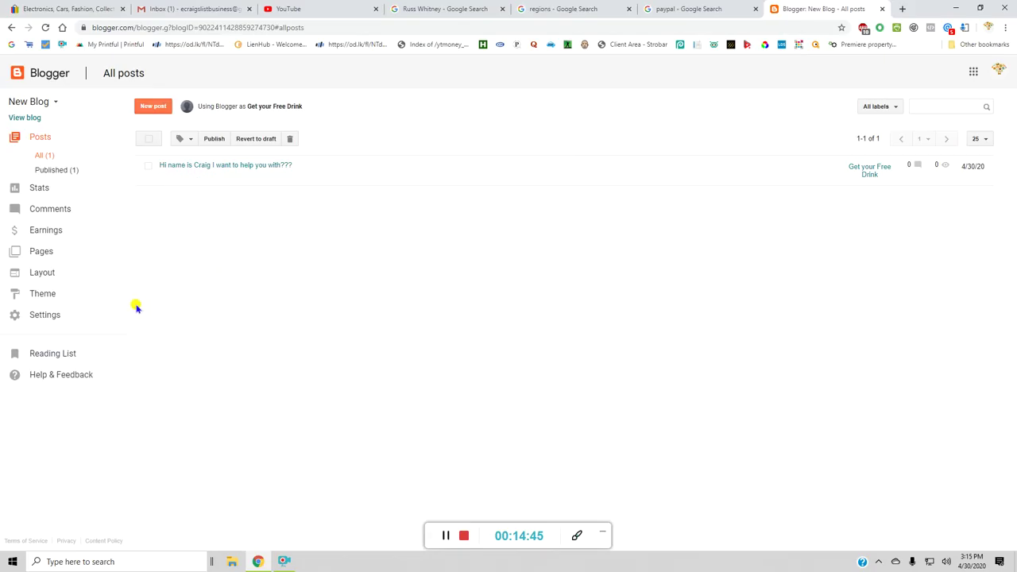
{"action": "left_click", "coordinate": [59, 281]}
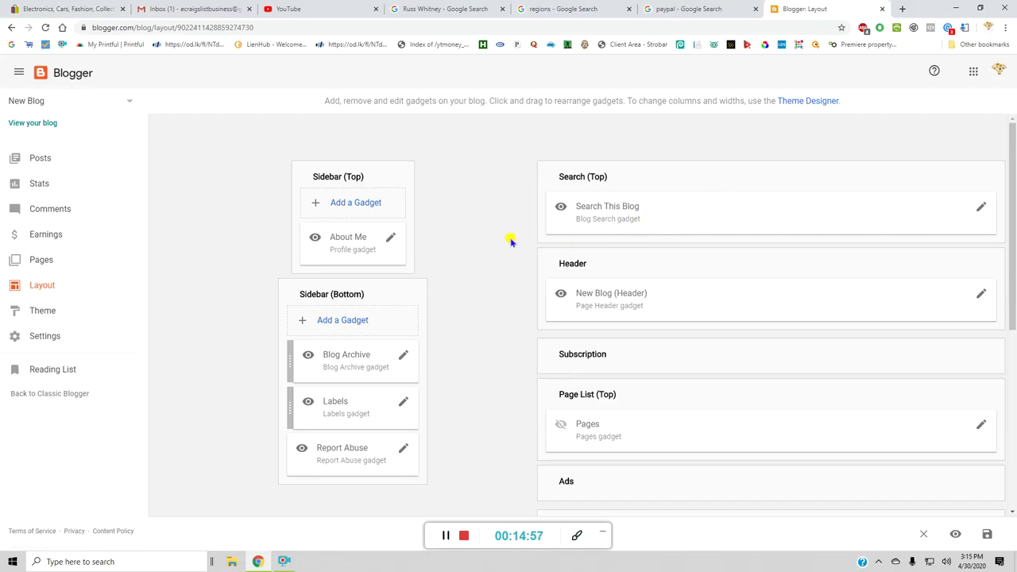
Hide the About Me and Blog Archive gadgets from the sidebar.
{"action": "left_click", "coordinate": [394, 238]}
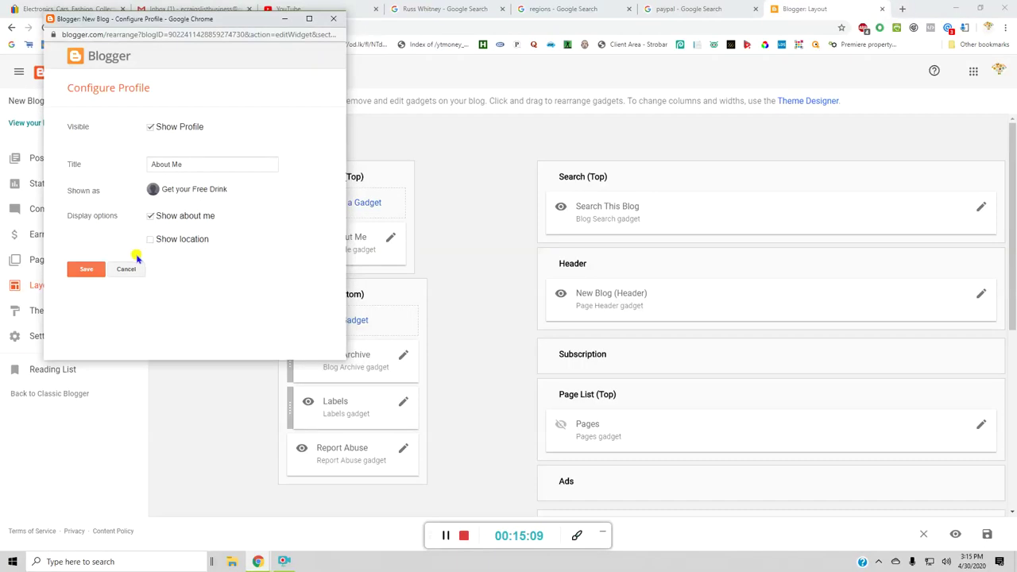
{"action": "left_click", "coordinate": [152, 128]}
{"action": "left_click", "coordinate": [88, 269]}
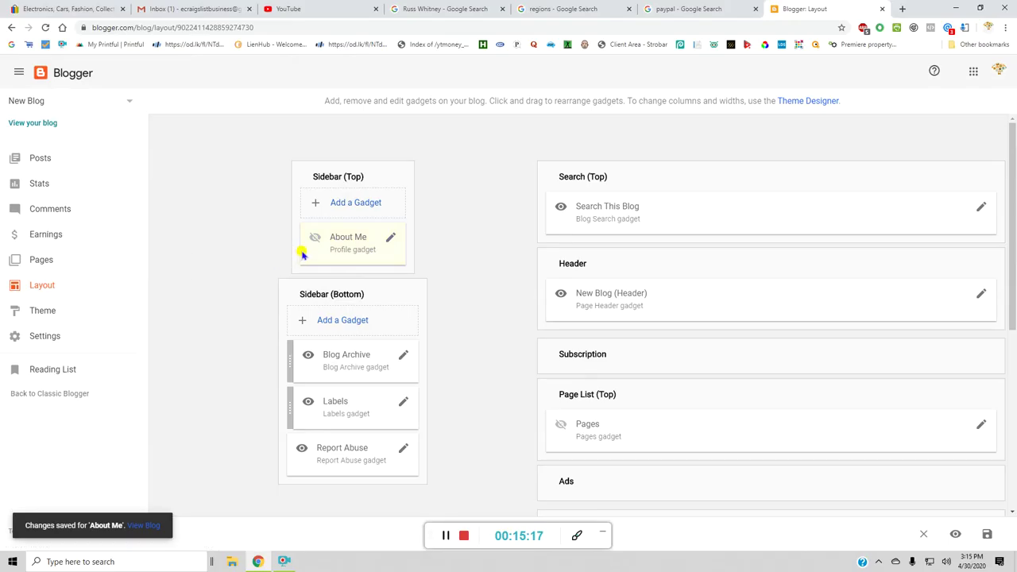
{"action": "left_click", "coordinate": [404, 358]}
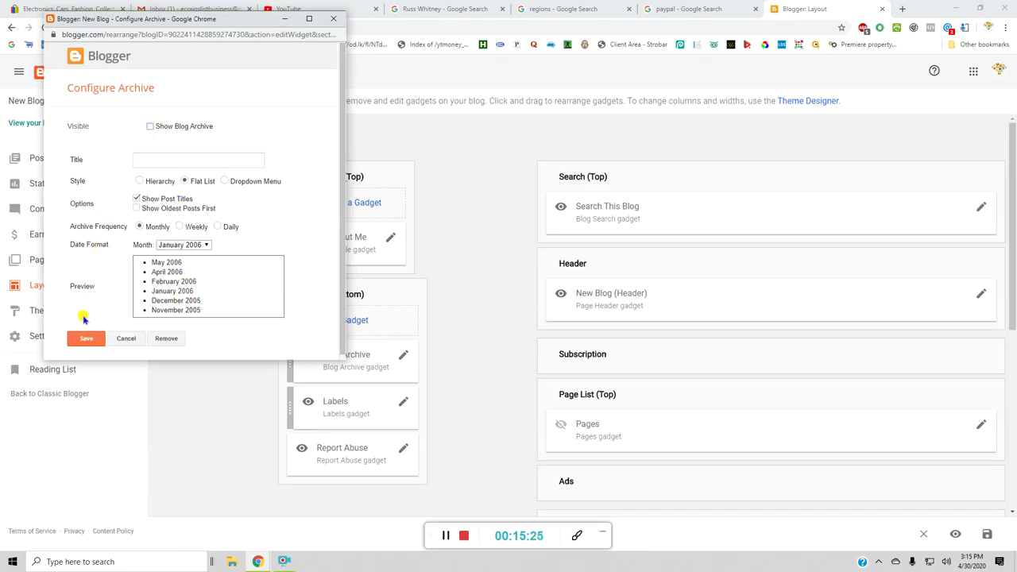
{"action": "left_click", "coordinate": [86, 339]}
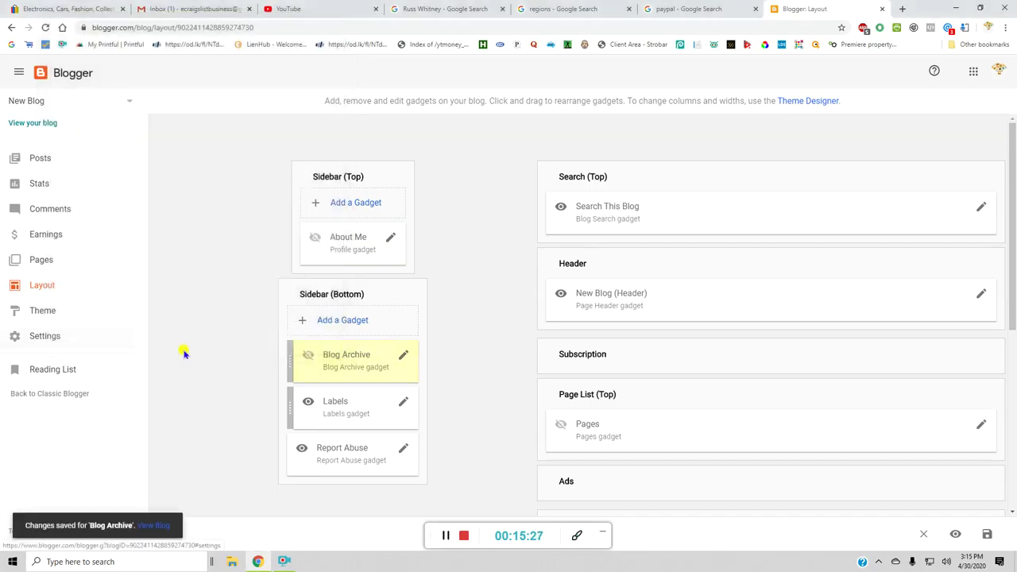
Hide the Labels and Report Abuse gadgets, then go to the Theme page.
{"action": "left_click", "coordinate": [403, 405]}
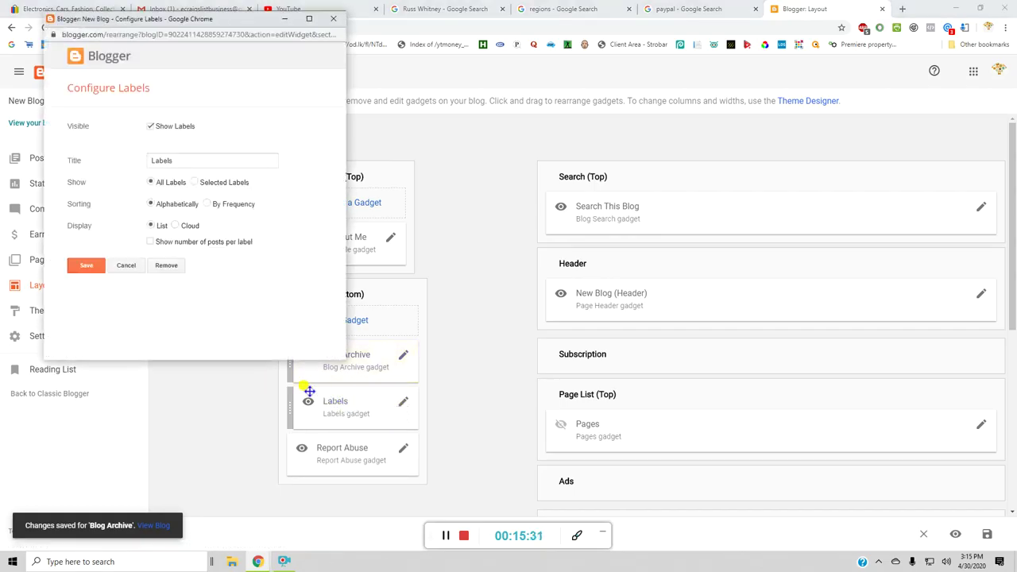
{"action": "left_click", "coordinate": [150, 127]}
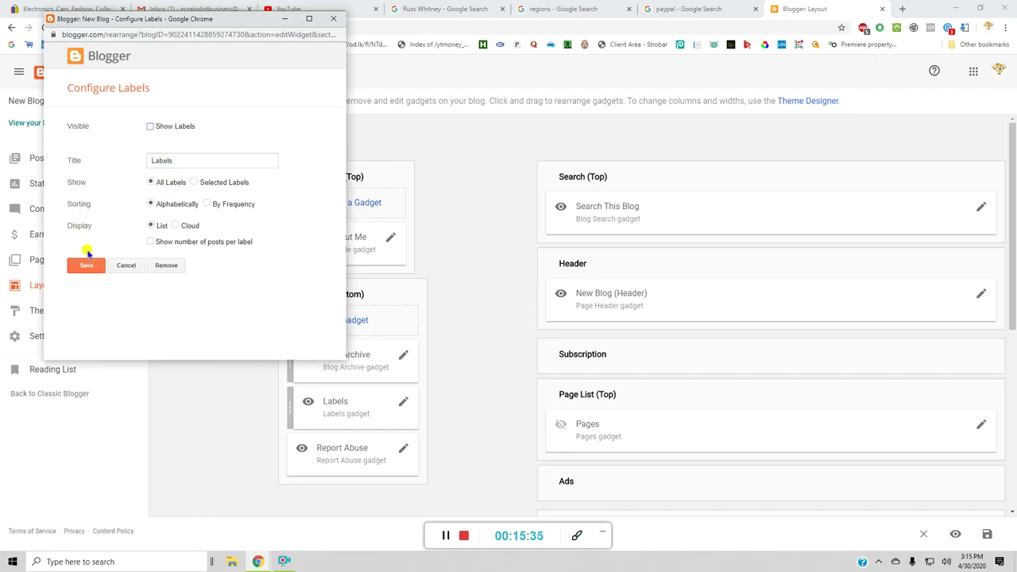
{"action": "left_click", "coordinate": [89, 265]}
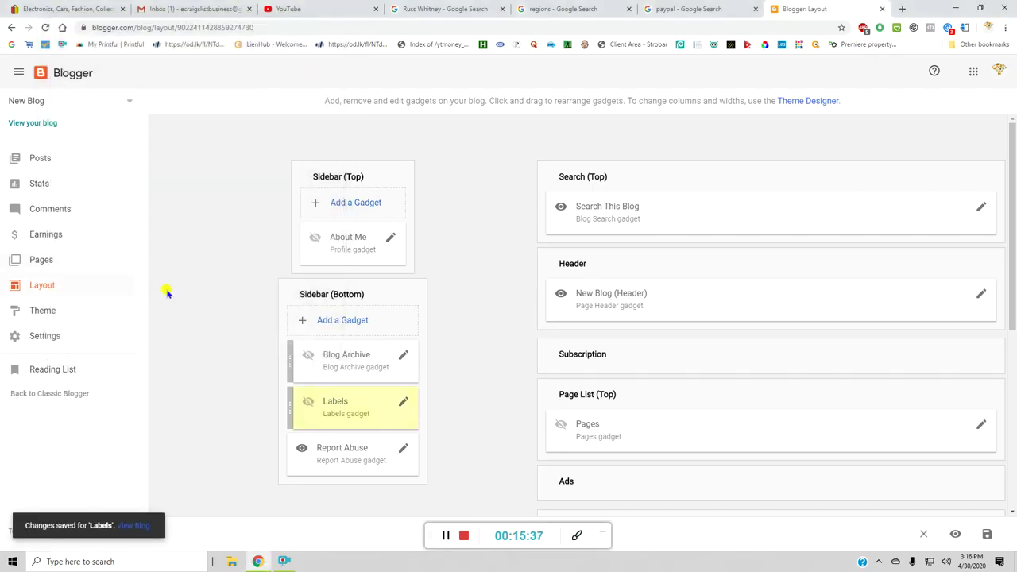
{"action": "left_click", "coordinate": [404, 448]}
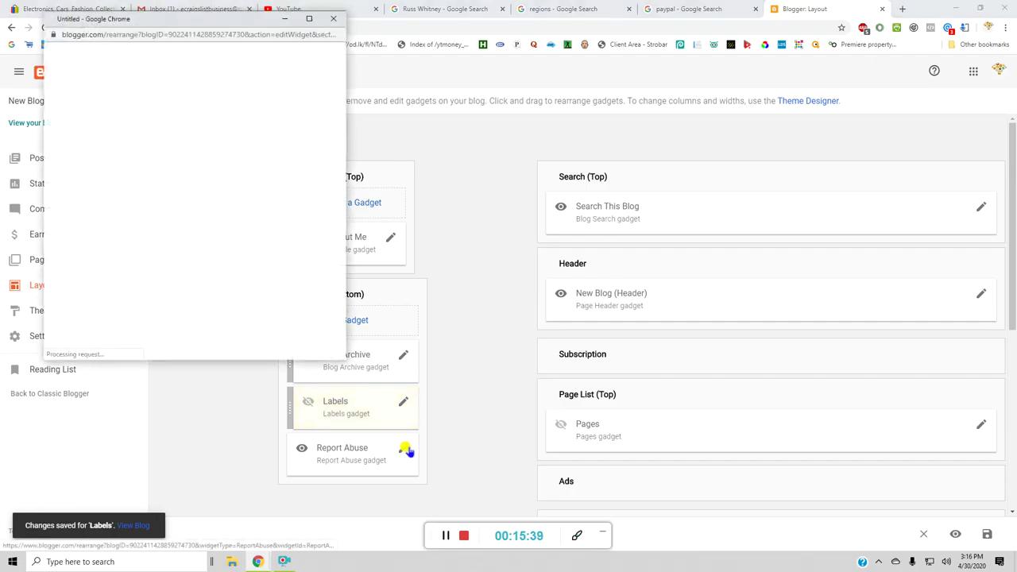
{"action": "left_click", "coordinate": [149, 127]}
{"action": "left_click", "coordinate": [85, 158]}
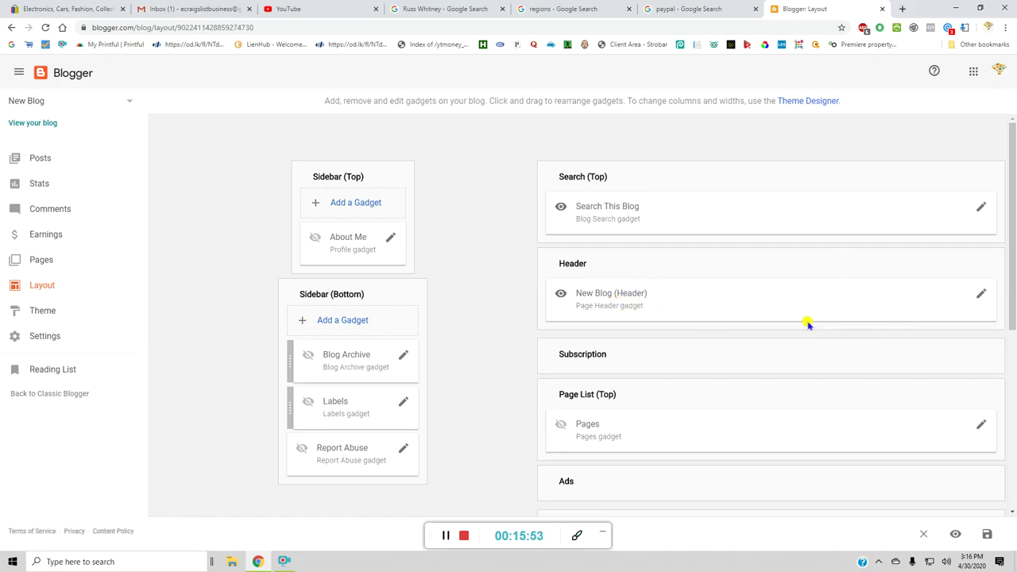
{"action": "left_click", "coordinate": [50, 311]}
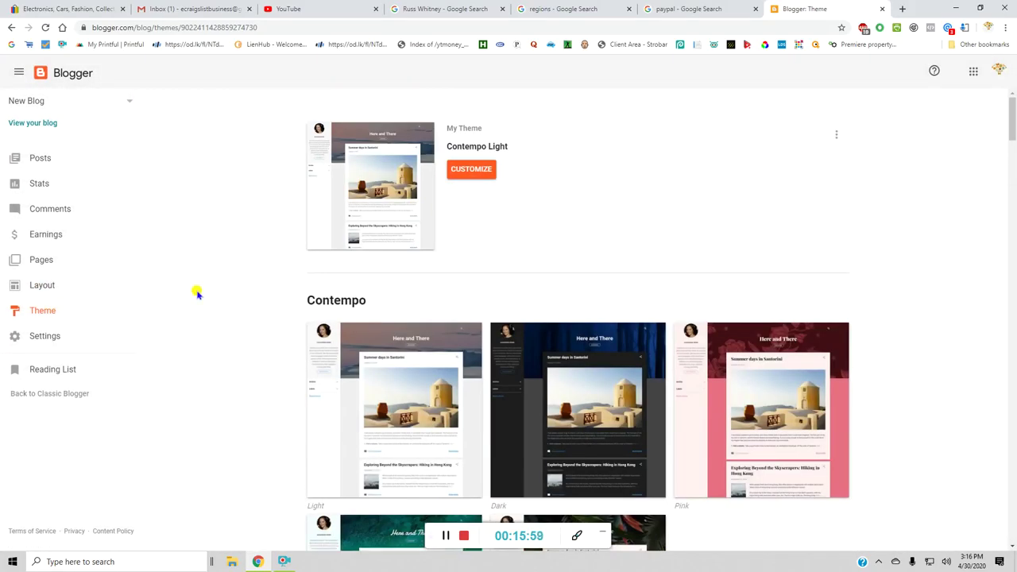
Apply the Simply Simple theme, dismiss the hidden-gadgets warning, and view the live blog.
{"action": "scroll", "coordinate": [196, 294], "scroll_direction": "down", "scroll_amount": 13}
{"action": "scroll", "coordinate": [200, 287], "scroll_direction": "down", "scroll_amount": 12}
{"action": "scroll", "coordinate": [200, 287], "scroll_direction": "down", "scroll_amount": 2}
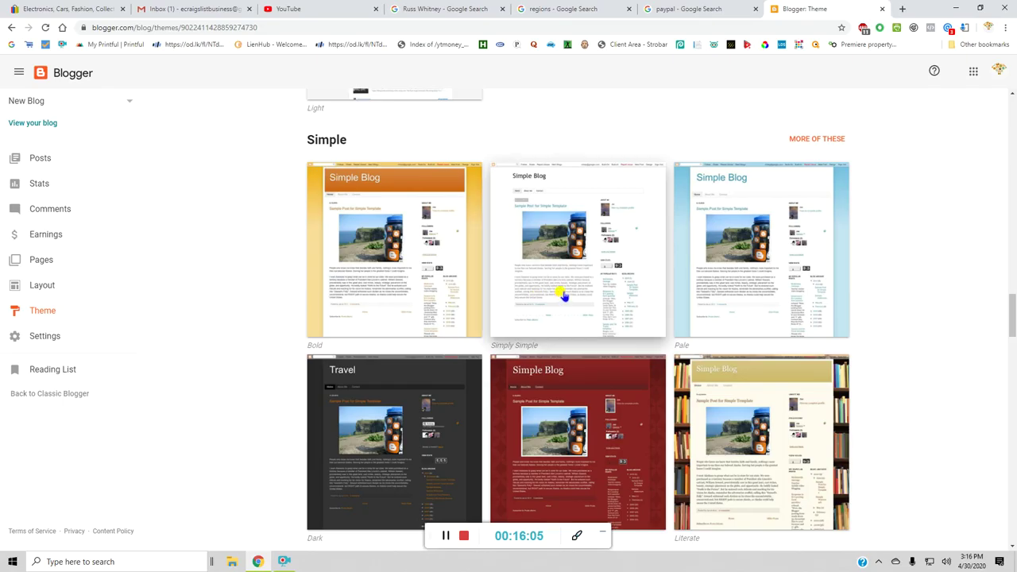
{"action": "left_click", "coordinate": [564, 295]}
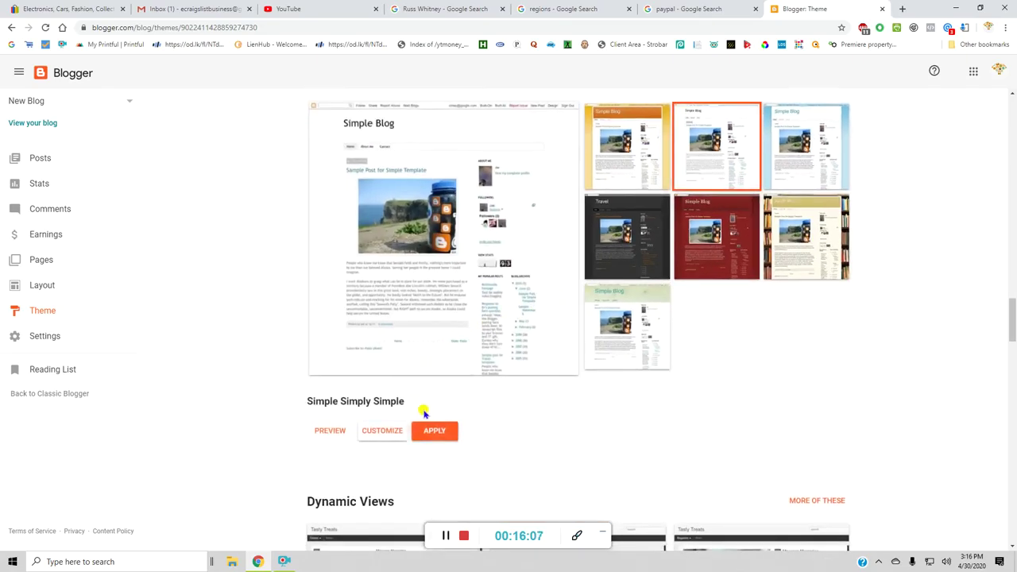
{"action": "left_click", "coordinate": [435, 432]}
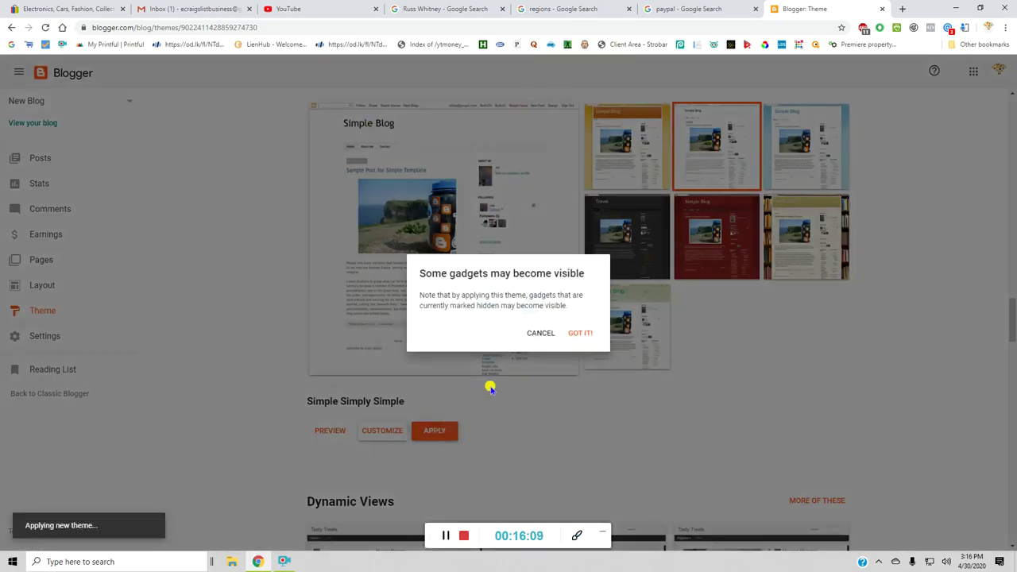
{"action": "left_click", "coordinate": [579, 334]}
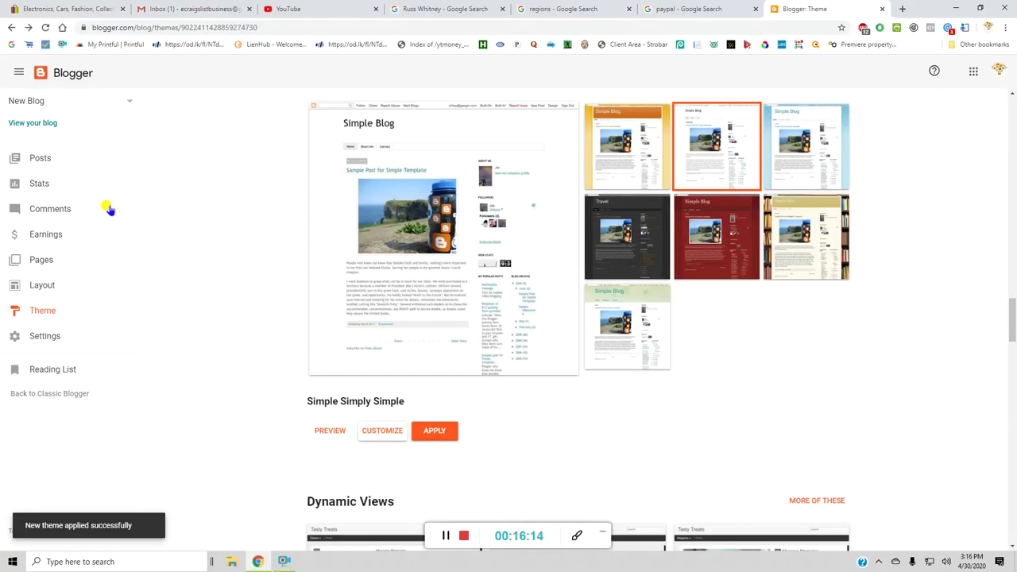
{"action": "left_click", "coordinate": [35, 125]}
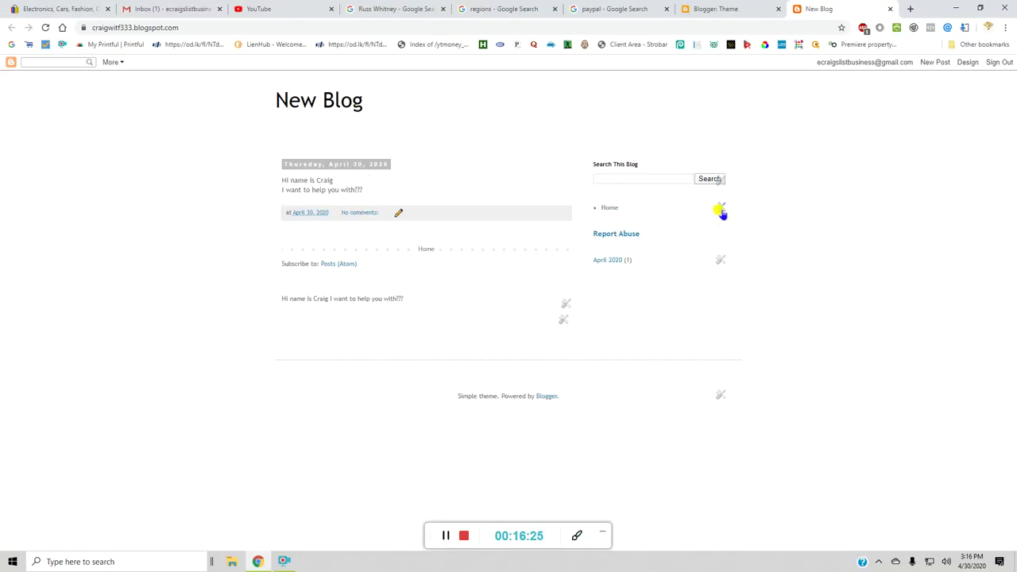
Remove Home from the Pages gadget's list and save it.
{"action": "left_click", "coordinate": [720, 209]}
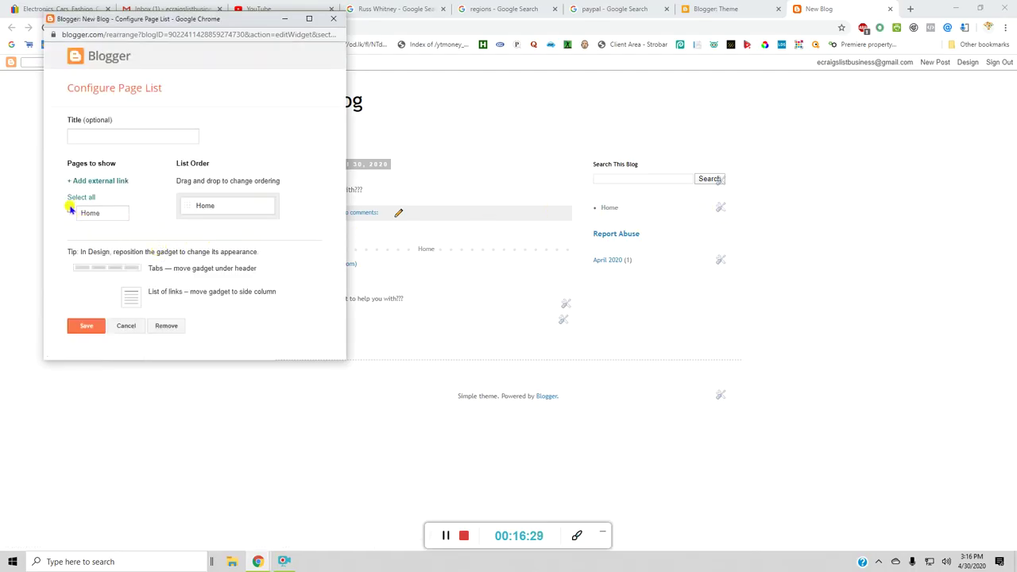
{"action": "left_click", "coordinate": [71, 209]}
{"action": "left_click", "coordinate": [86, 326]}
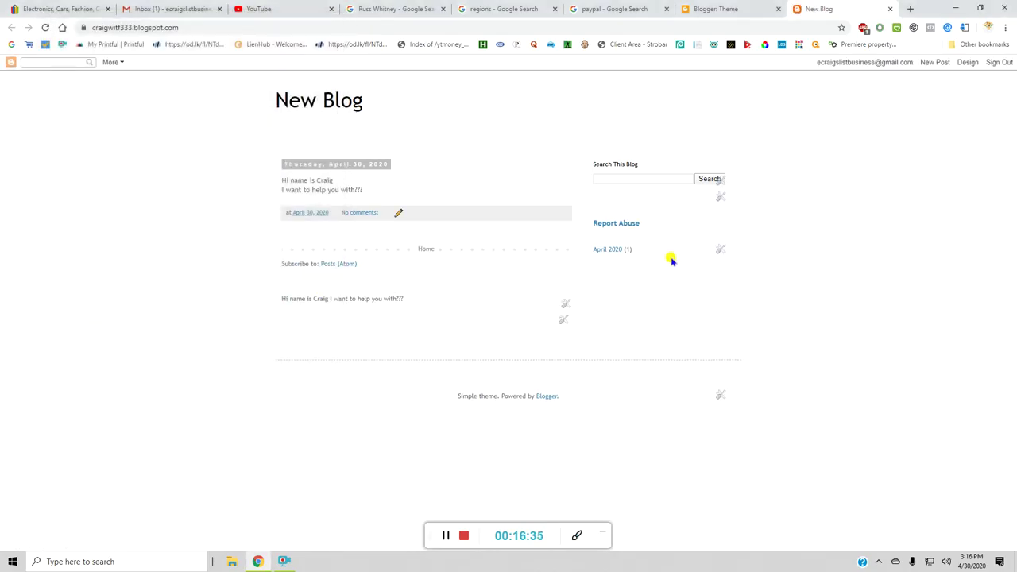
Toggle Show Post Titles in the Archive gadget and save, then switch to Gmail.
{"action": "left_click", "coordinate": [717, 250]}
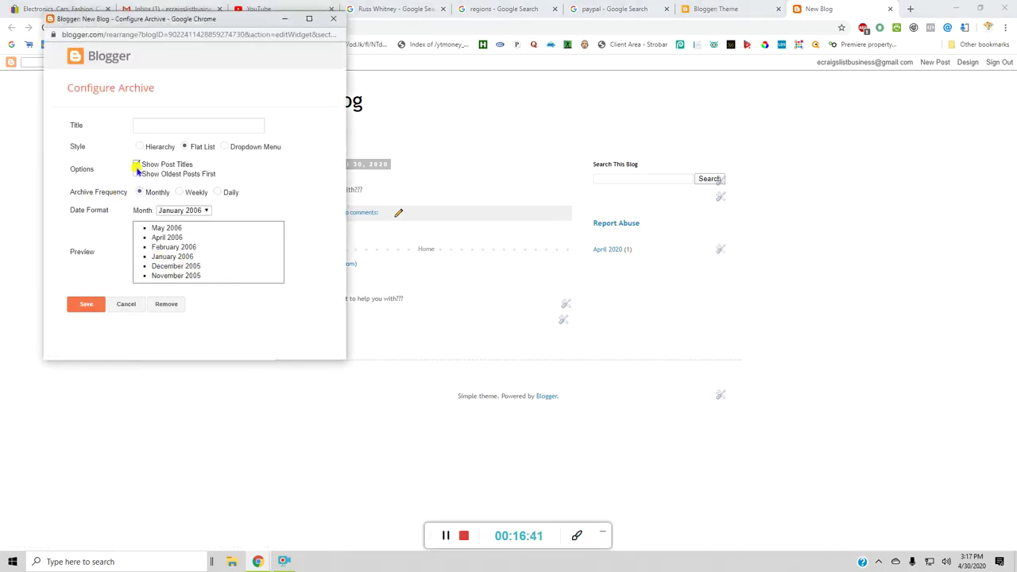
{"action": "left_click", "coordinate": [136, 165]}
{"action": "left_click", "coordinate": [88, 305]}
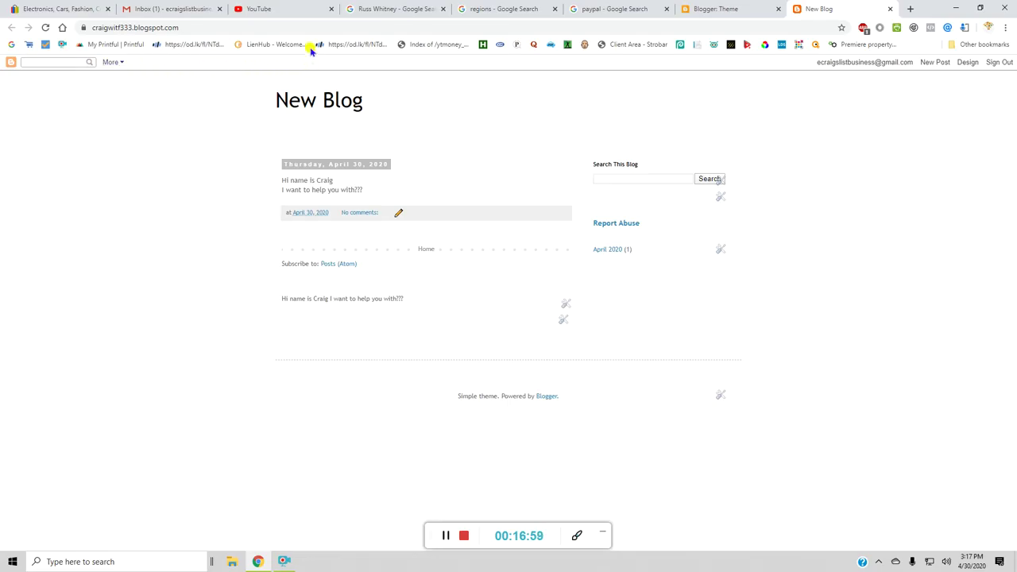
{"action": "left_click", "coordinate": [174, 11]}
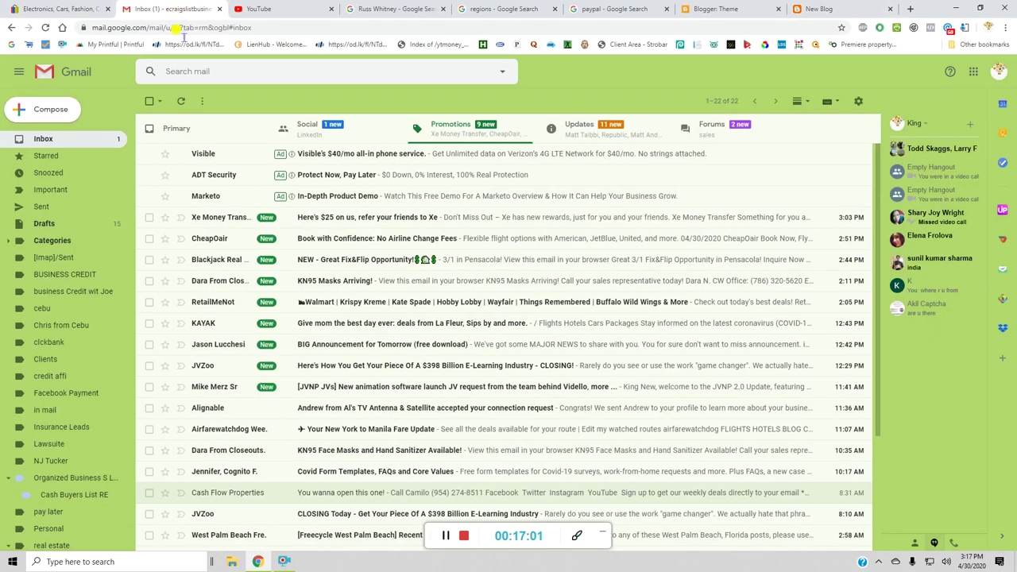
Glance at Gmail's Primary and Updates categories, then return to the live New Blog tab.
{"action": "left_click", "coordinate": [171, 127]}
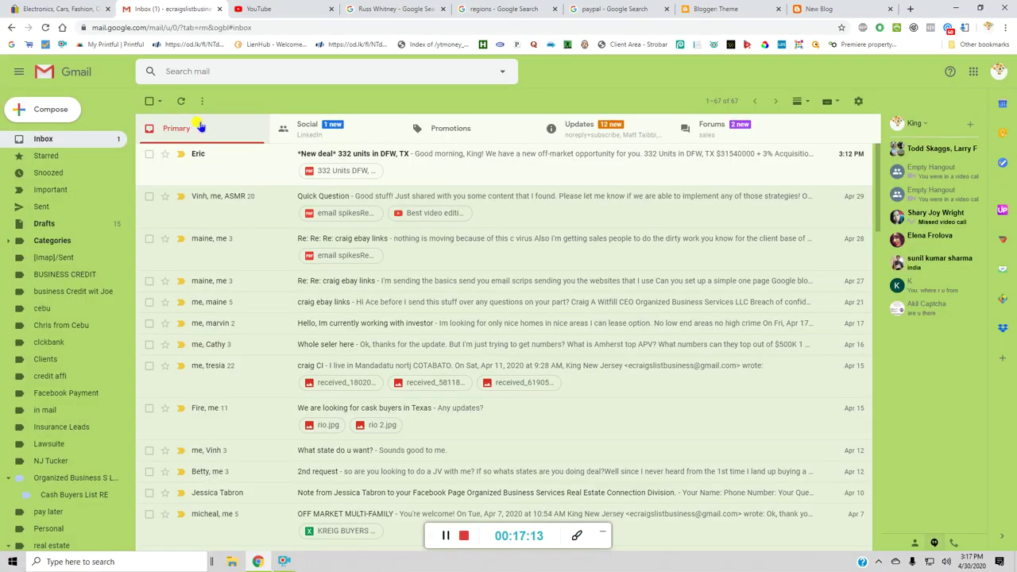
{"action": "left_click", "coordinate": [558, 134]}
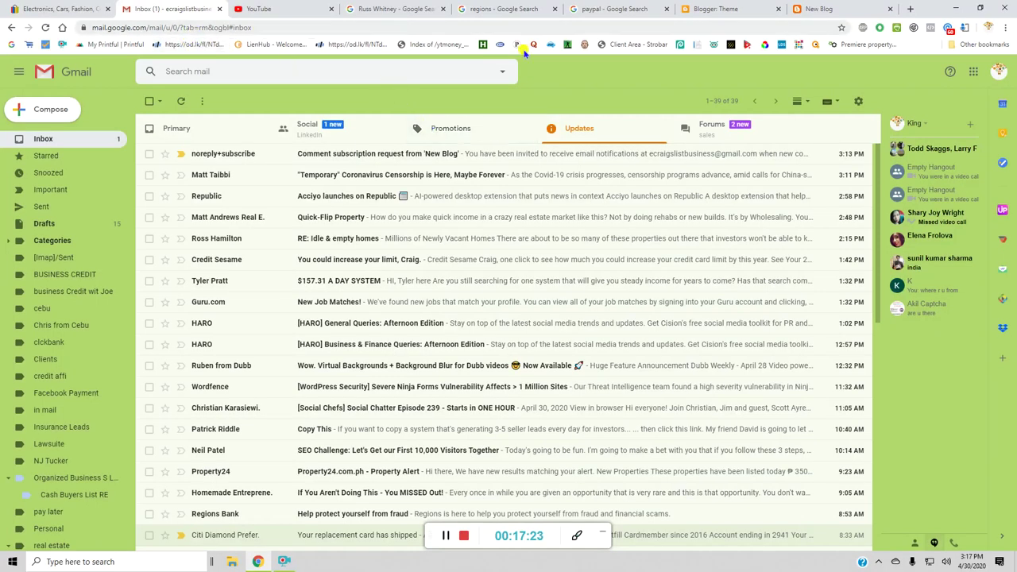
{"action": "left_click", "coordinate": [814, 11]}
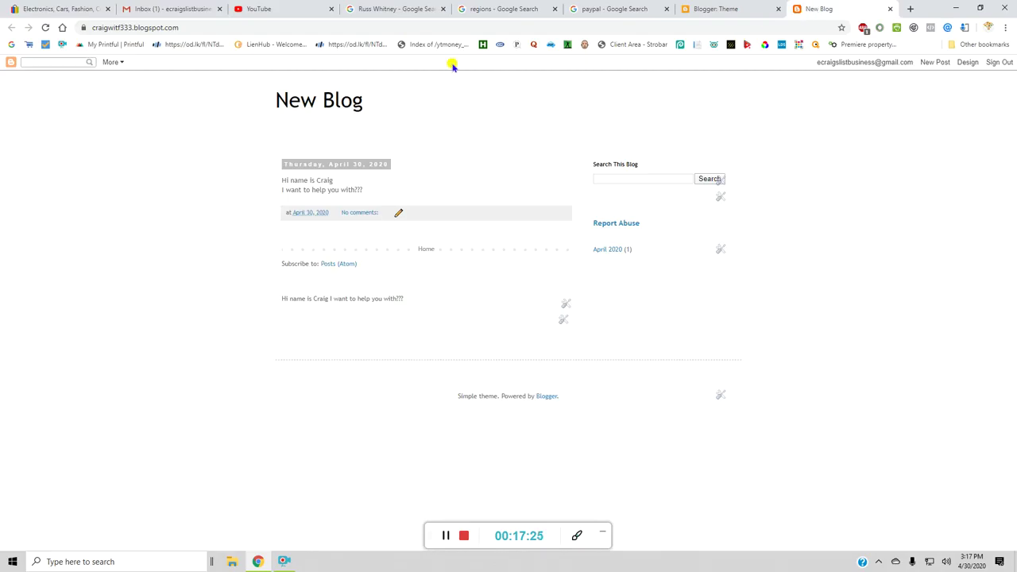
Close the live blog tab and set the Navbar gadget to Off in Layout.
{"action": "left_click", "coordinate": [889, 10]}
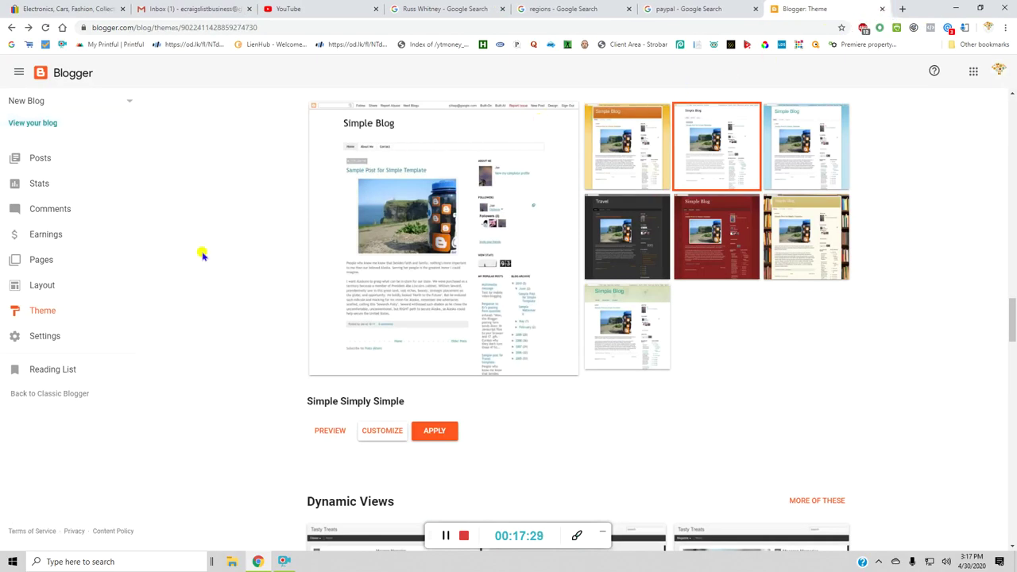
{"action": "left_click", "coordinate": [41, 291]}
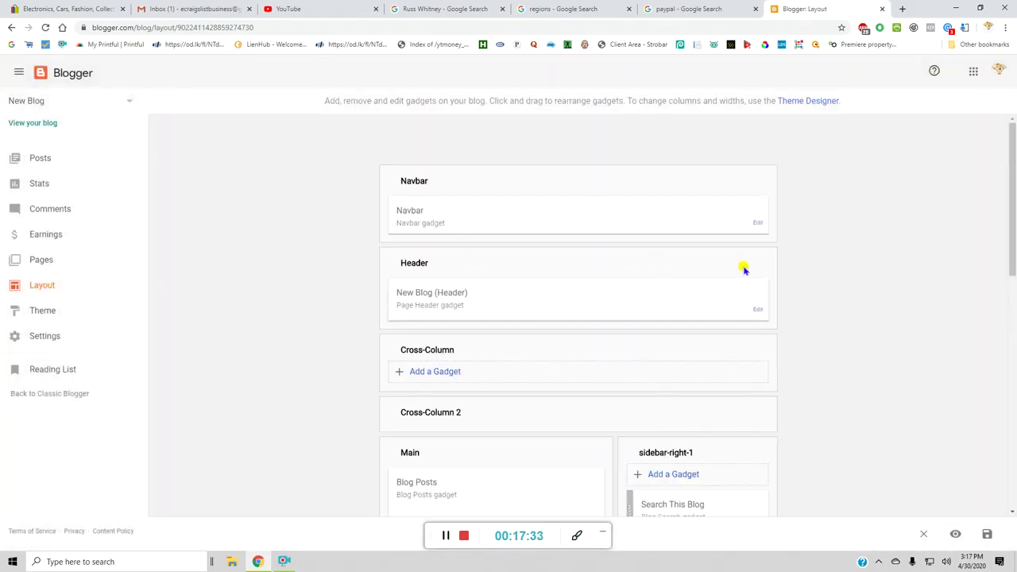
{"action": "left_click", "coordinate": [757, 227]}
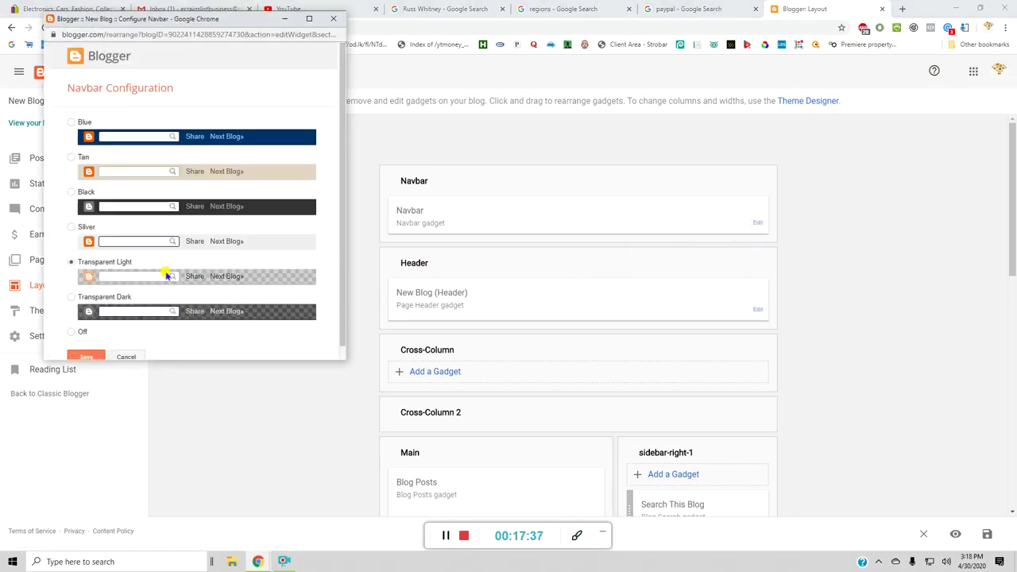
{"action": "left_click", "coordinate": [72, 332]}
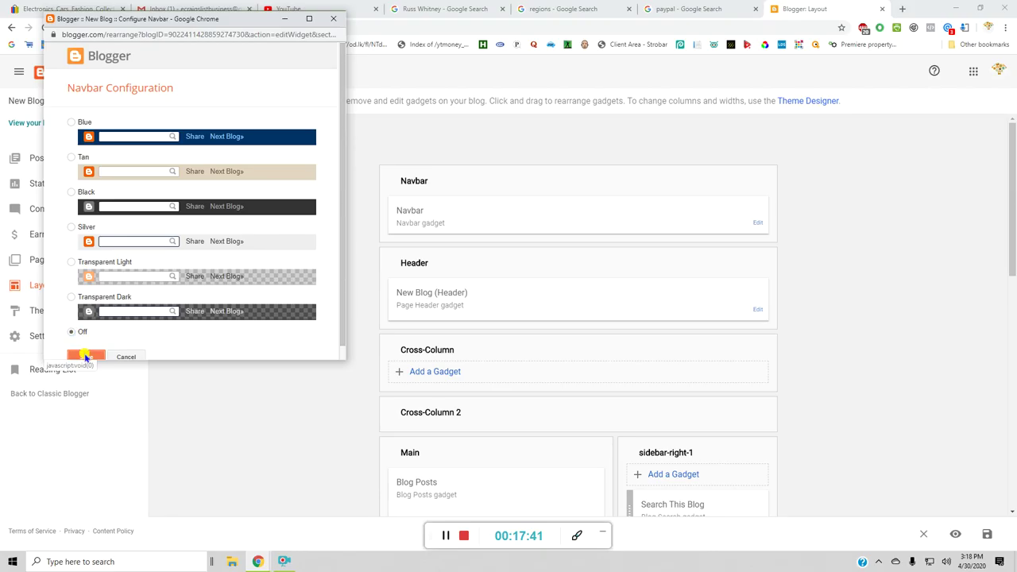
{"action": "left_click", "coordinate": [86, 357]}
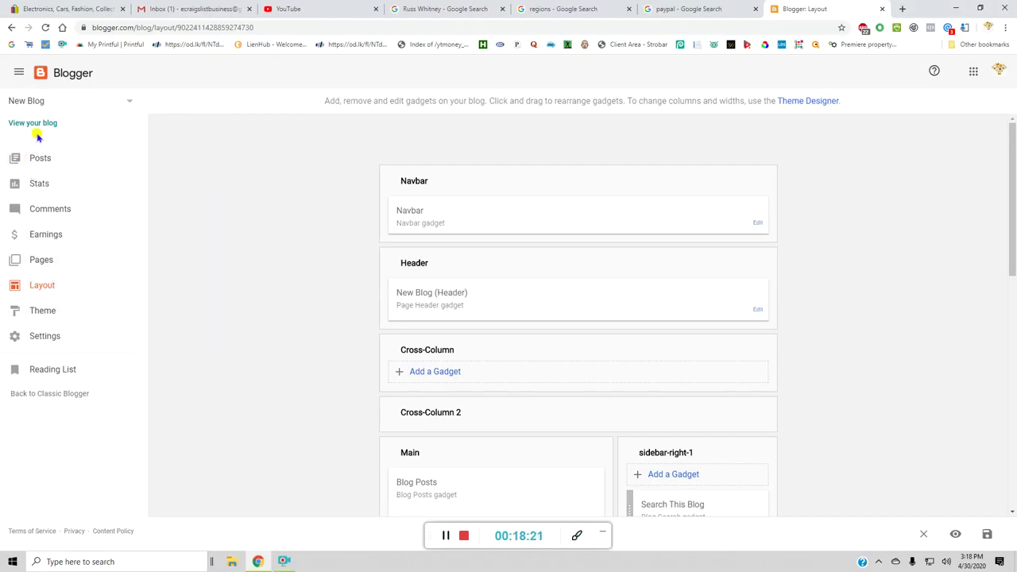
{"action": "left_click", "coordinate": [49, 124]}
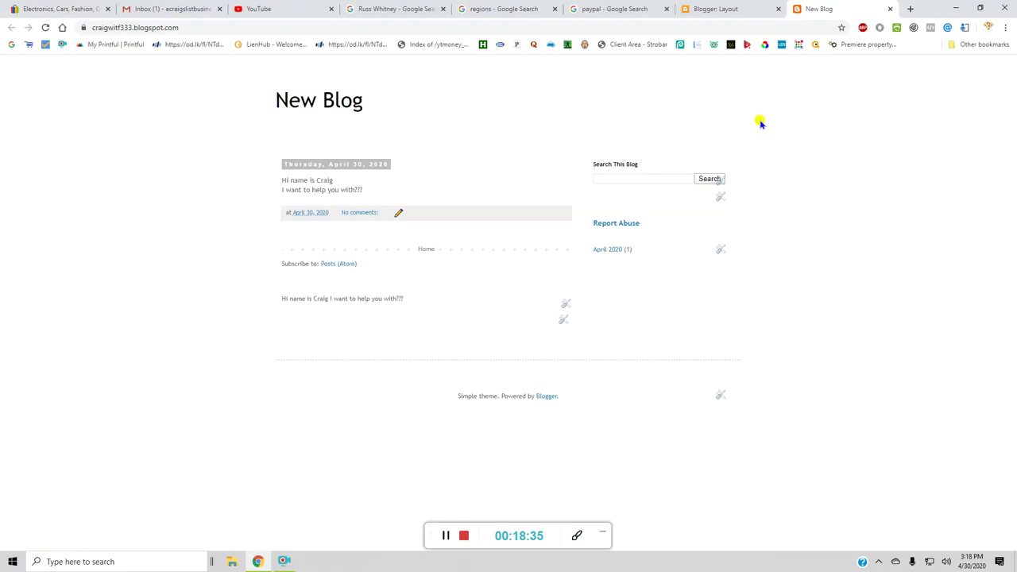
{"action": "left_click", "coordinate": [890, 9]}
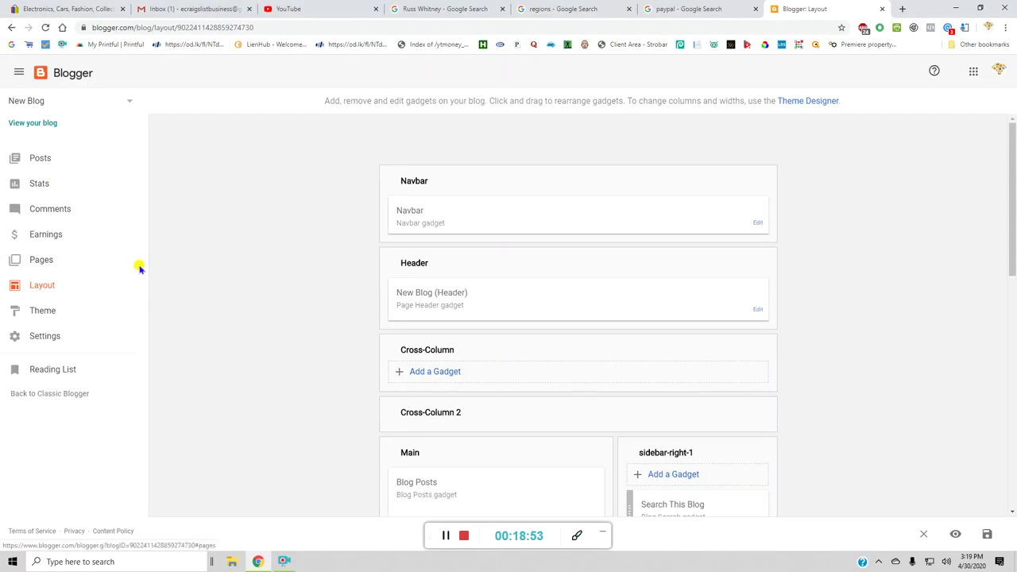
{"action": "scroll", "coordinate": [236, 300], "scroll_direction": "down", "scroll_amount": 7}
{"action": "scroll", "coordinate": [232, 296], "scroll_direction": "down", "scroll_amount": 1}
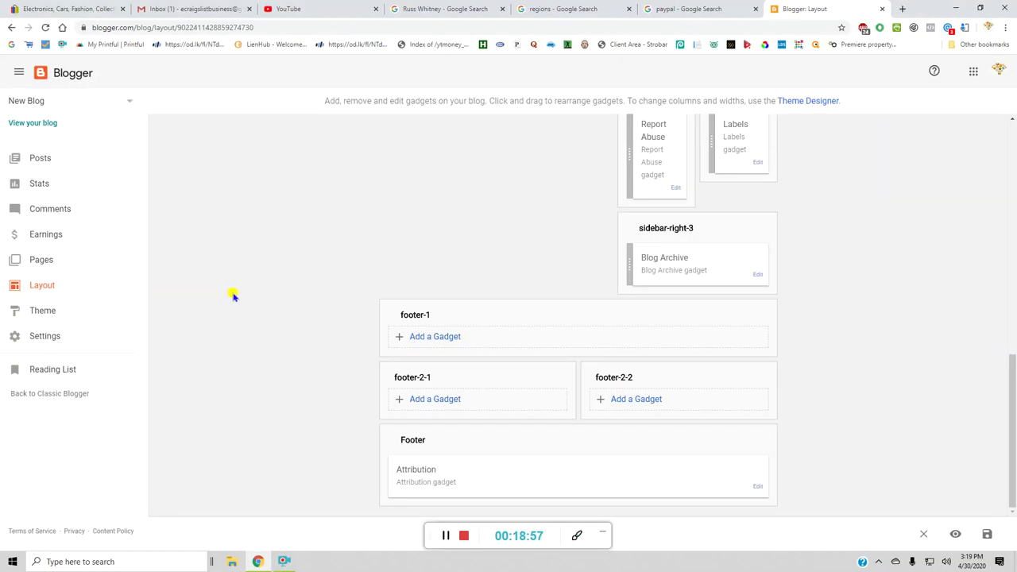
{"action": "left_click", "coordinate": [758, 486]}
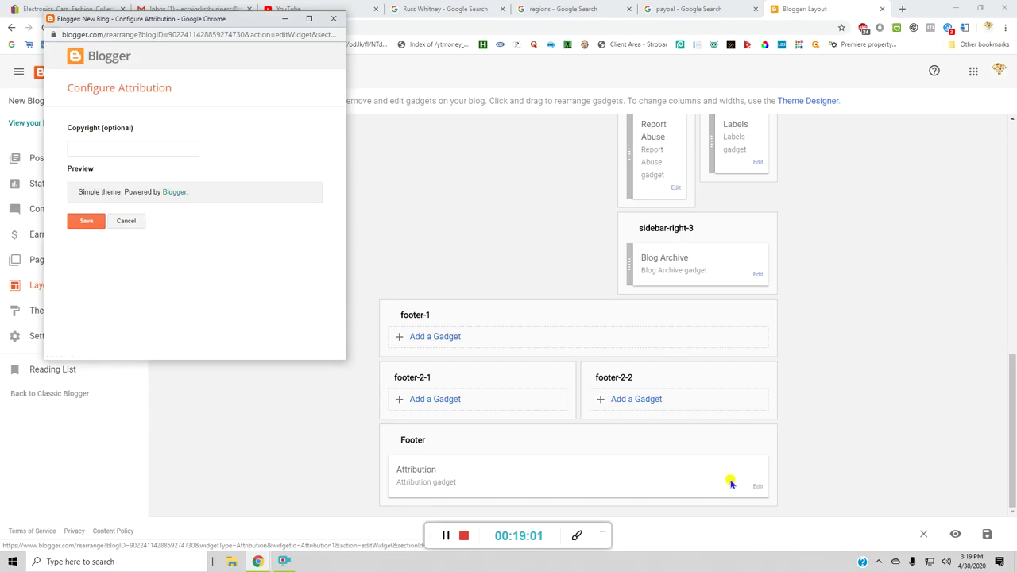
{"action": "left_click", "coordinate": [84, 151]}
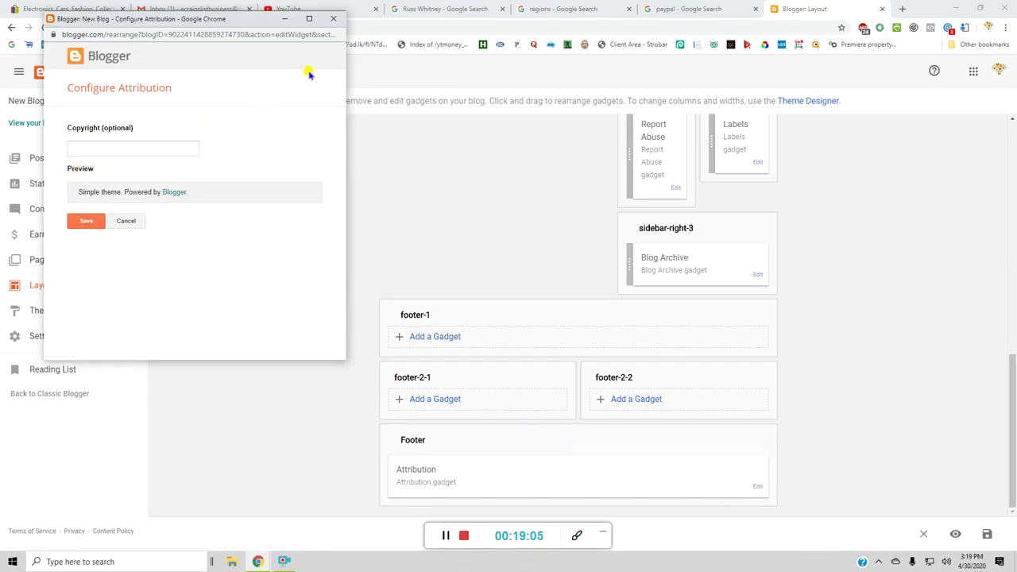
{"action": "left_click", "coordinate": [333, 19]}
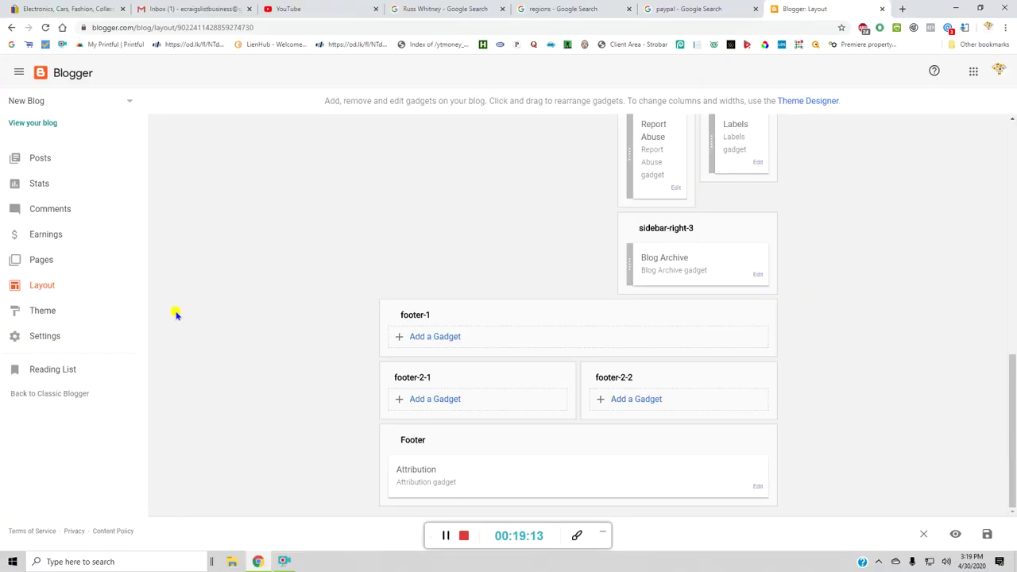
Check the Earnings page and the AdSense qualification help, then close both tabs.
{"action": "left_click", "coordinate": [49, 236]}
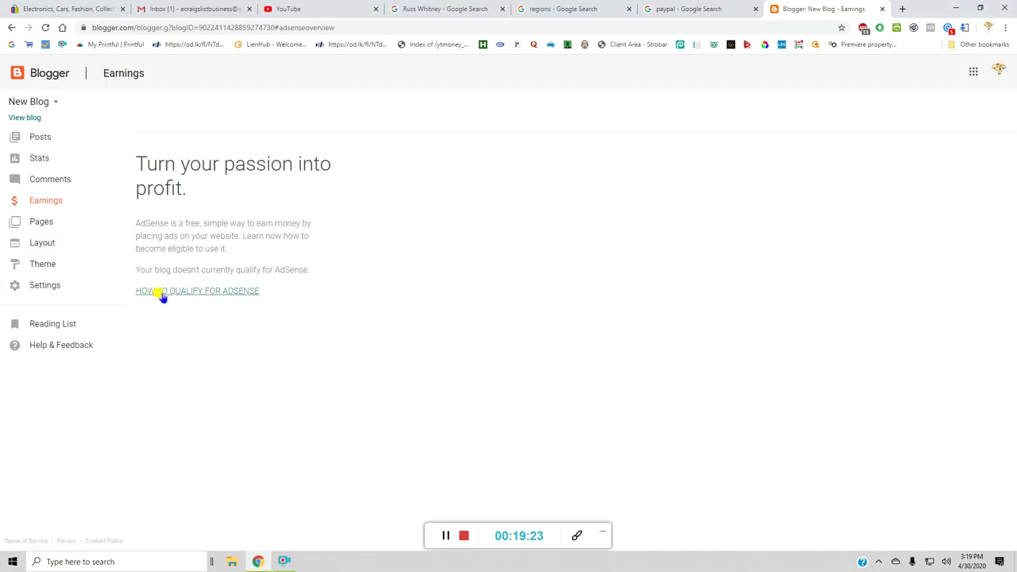
{"action": "left_click", "coordinate": [159, 293]}
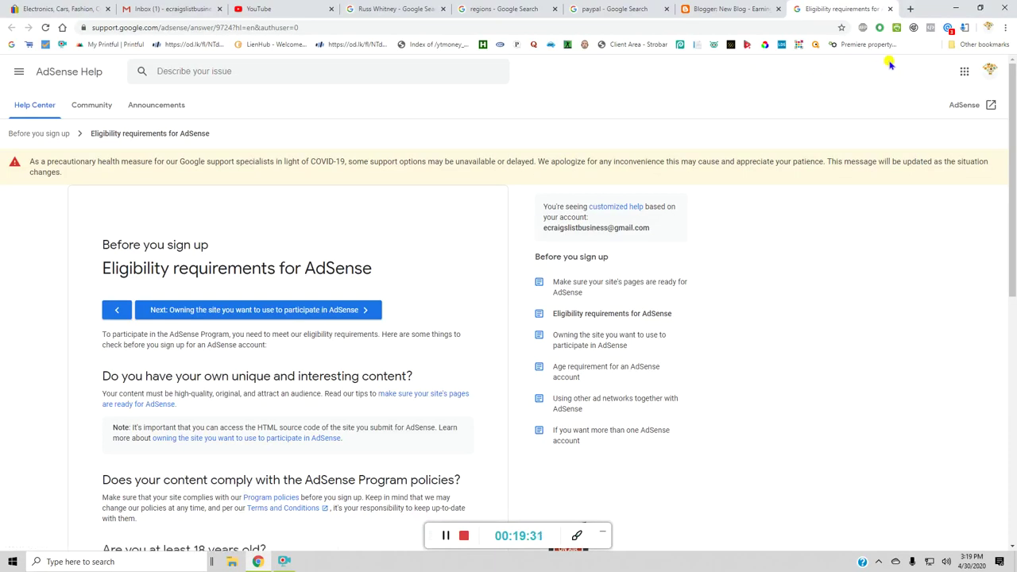
{"action": "left_click", "coordinate": [890, 10]}
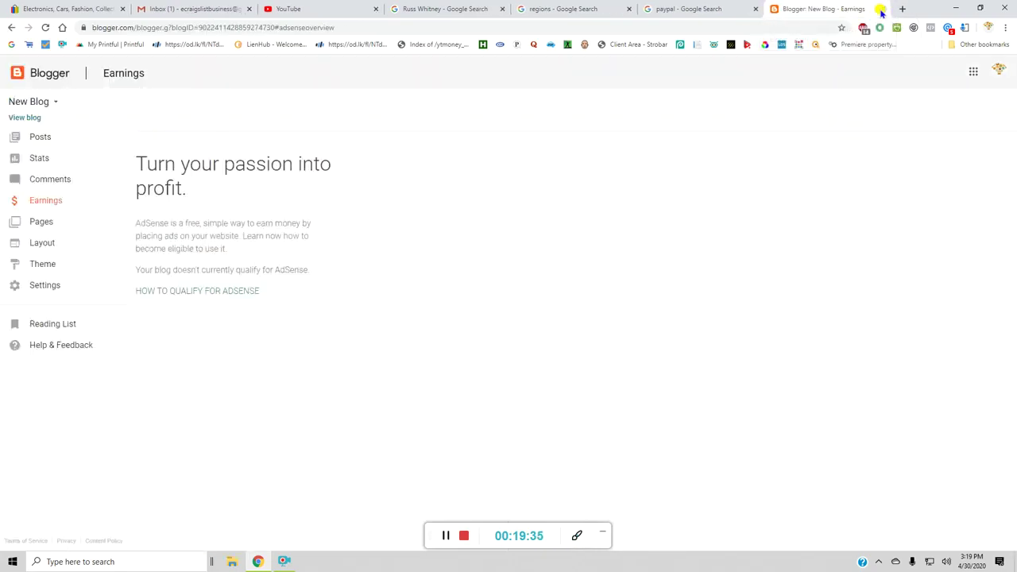
{"action": "left_click", "coordinate": [881, 9]}
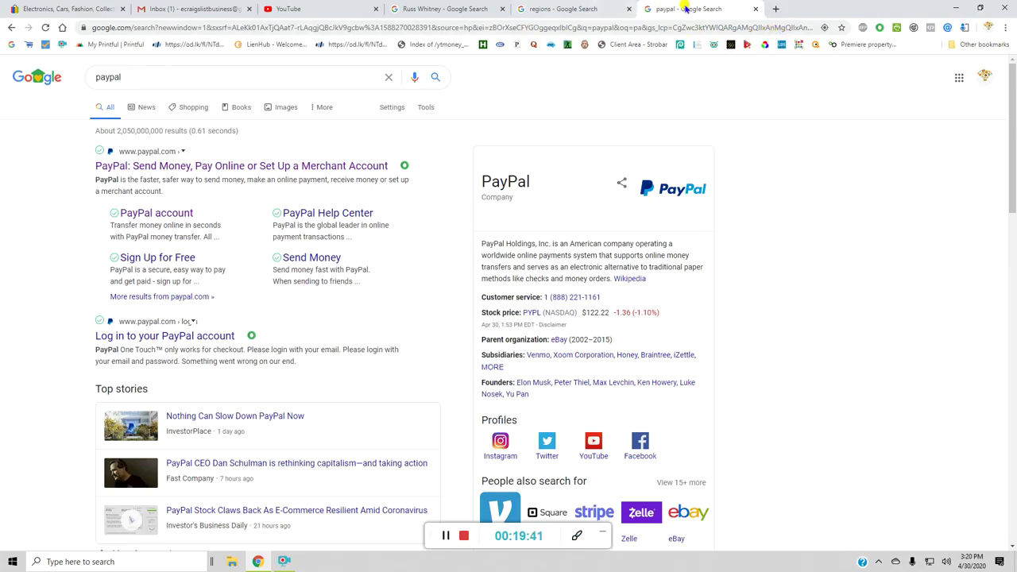
Open the '*New deal* 332 units in DFW, TX' email from the Primary inbox.
{"action": "left_click", "coordinate": [181, 9]}
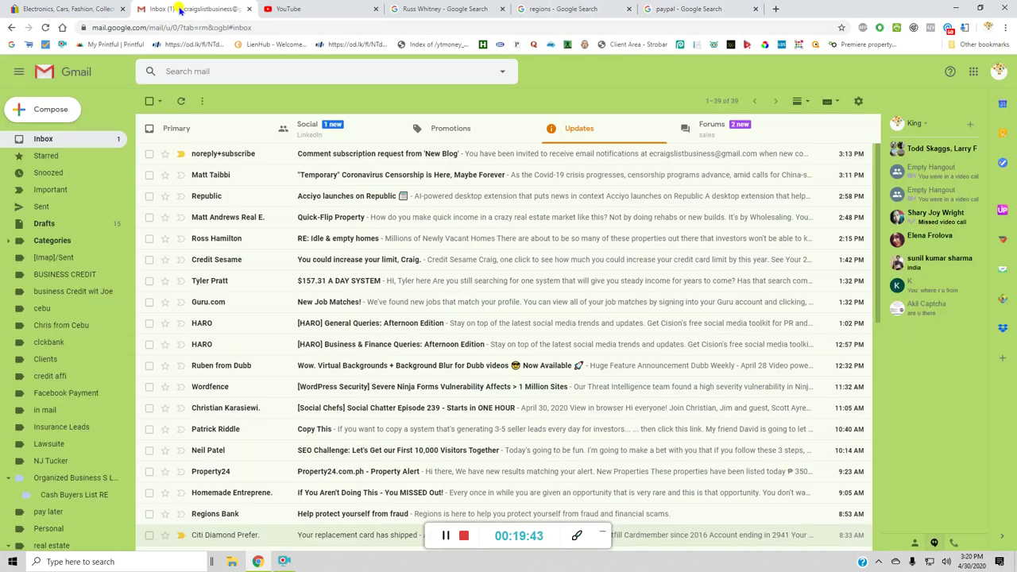
{"action": "left_click", "coordinate": [201, 132]}
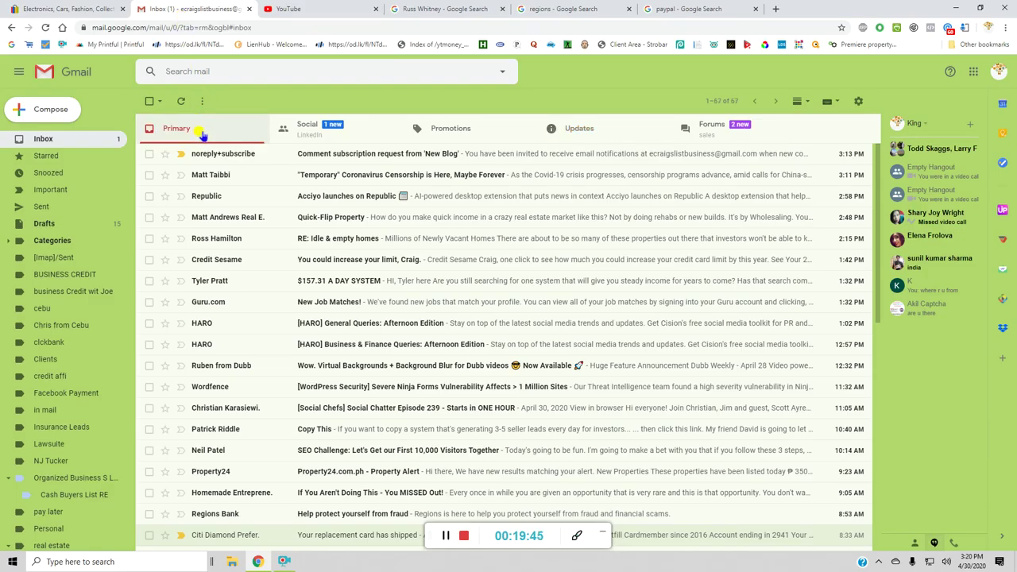
{"action": "left_click", "coordinate": [346, 155]}
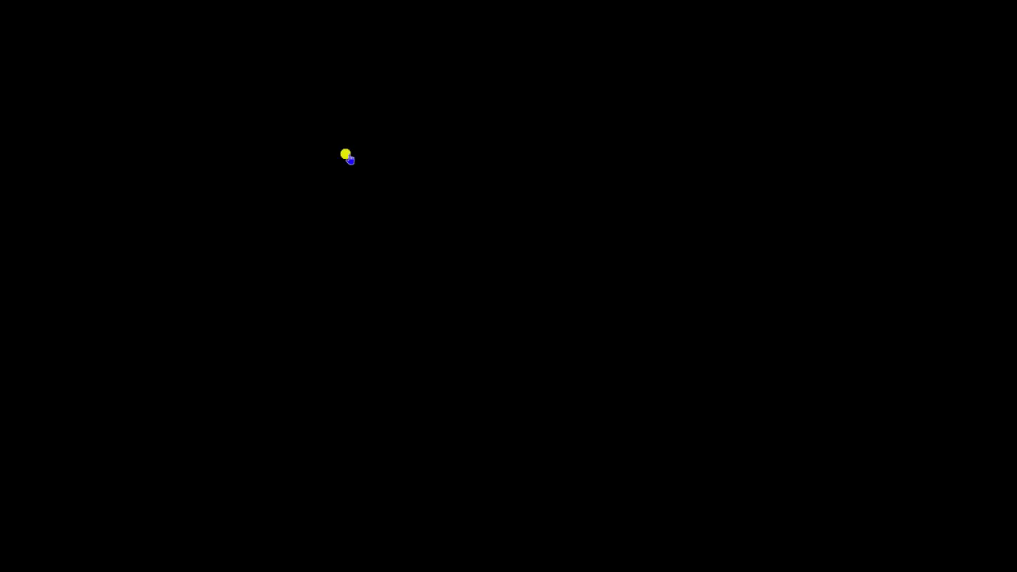
Preview the email's PDF attachment, scroll through all its pages, and close the viewer.
{"action": "scroll", "coordinate": [335, 182], "scroll_direction": "down", "scroll_amount": 4}
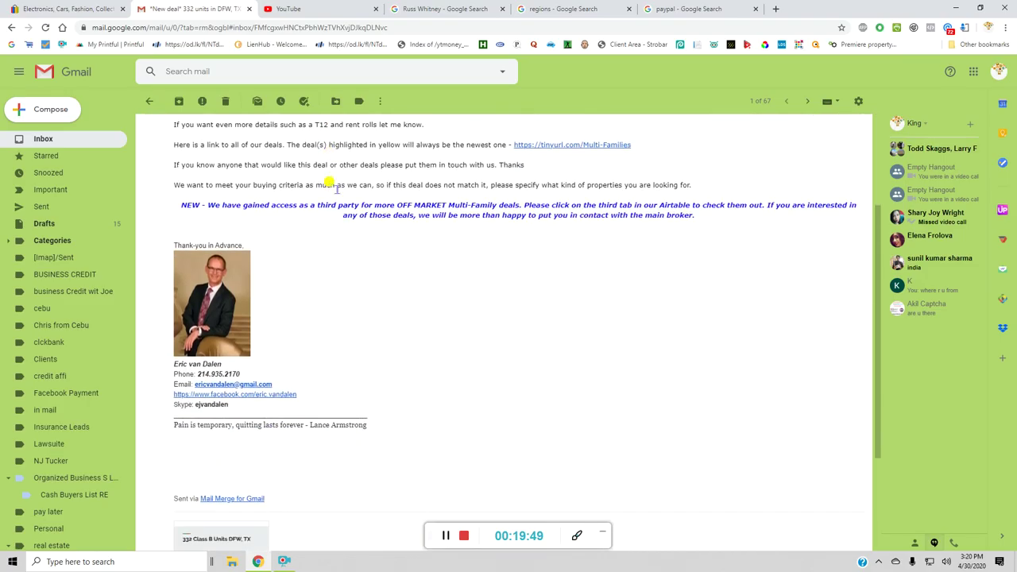
{"action": "scroll", "coordinate": [337, 177], "scroll_direction": "down", "scroll_amount": 1}
{"action": "mouse_move", "coordinate": [224, 383]}
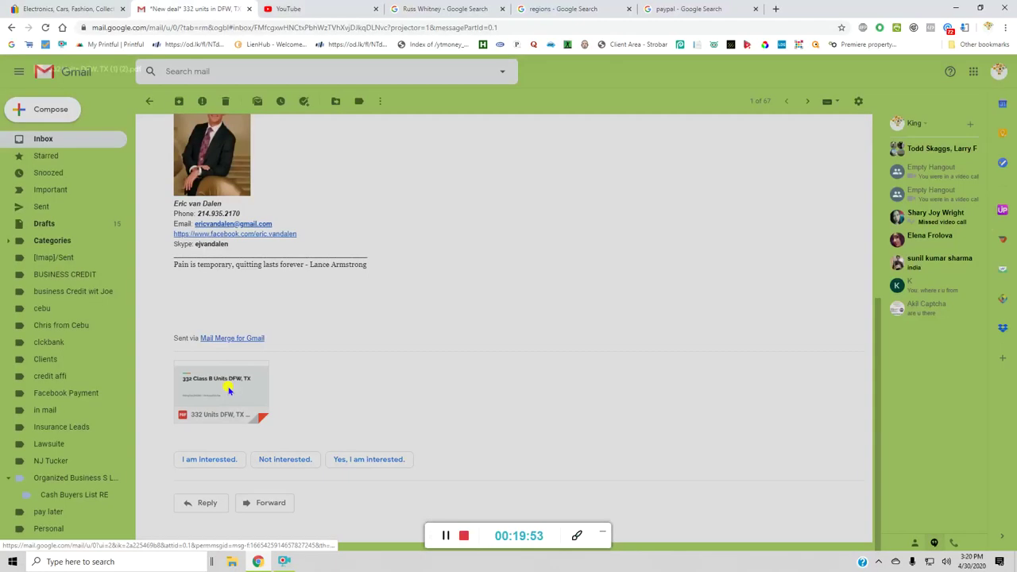
{"action": "left_click", "coordinate": [229, 389]}
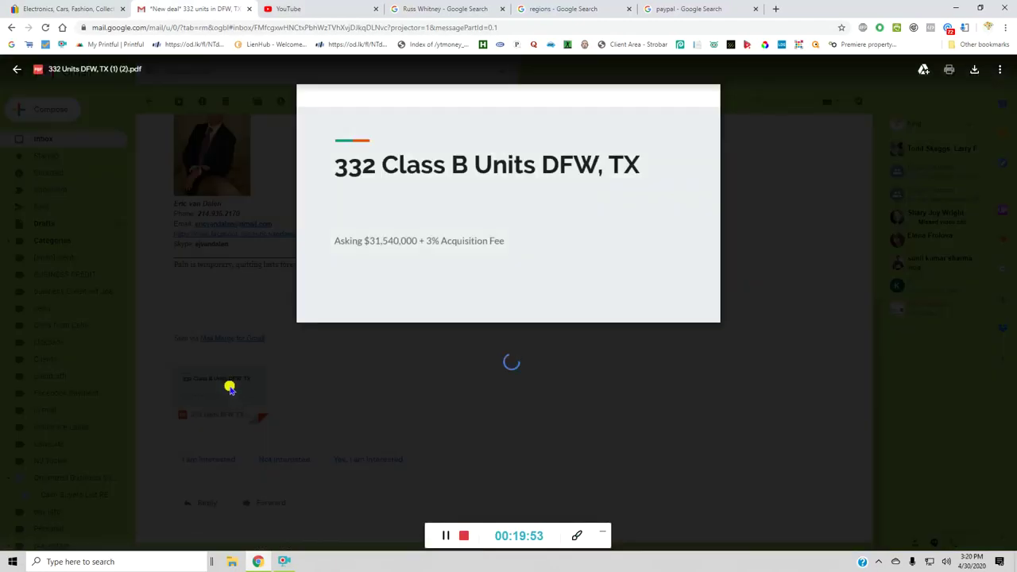
{"action": "scroll", "coordinate": [255, 345], "scroll_direction": "down", "scroll_amount": 3}
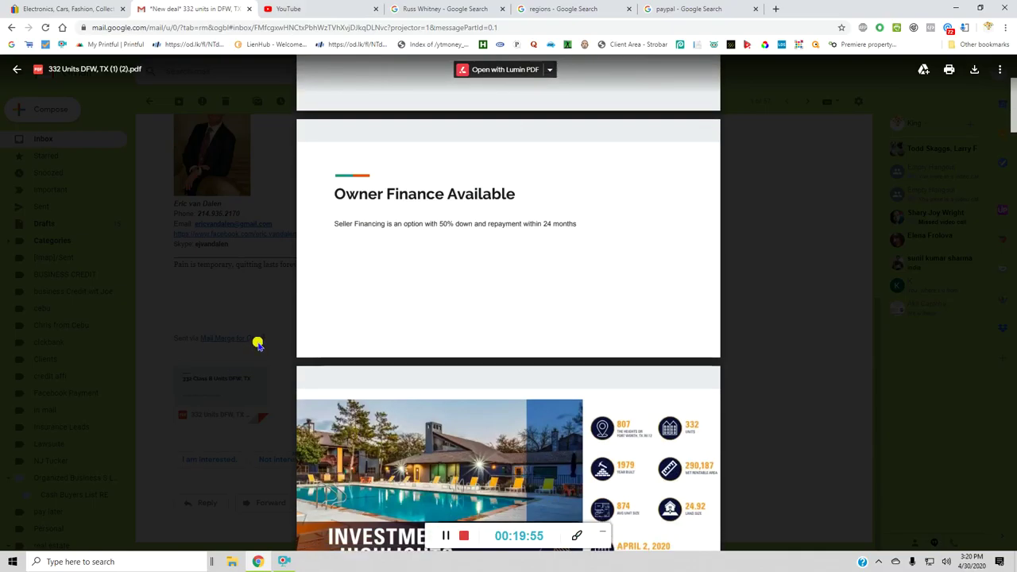
{"action": "scroll", "coordinate": [261, 337], "scroll_direction": "down", "scroll_amount": 4}
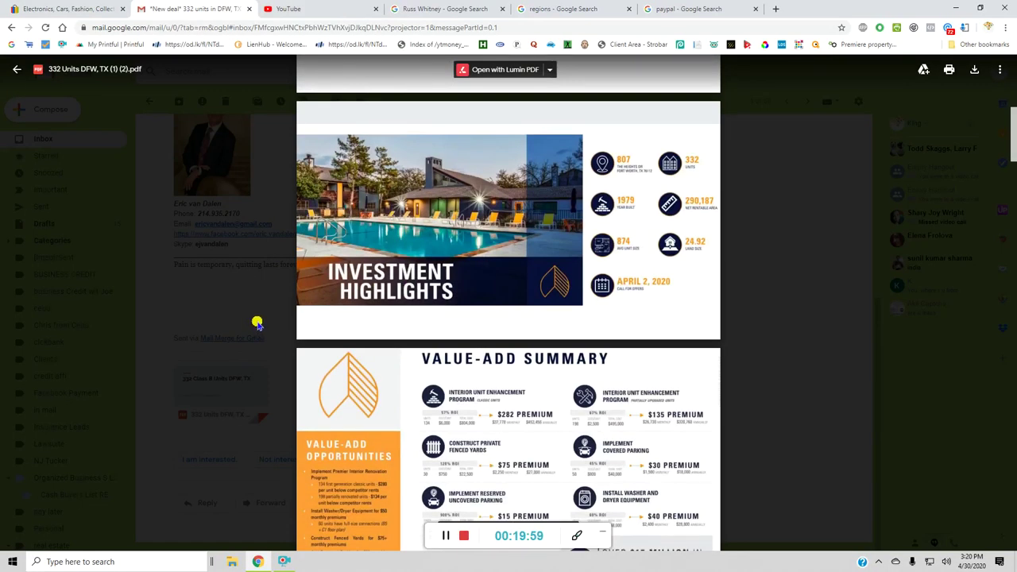
{"action": "scroll", "coordinate": [256, 323], "scroll_direction": "down", "scroll_amount": 3}
{"action": "scroll", "coordinate": [257, 324], "scroll_direction": "down", "scroll_amount": 3}
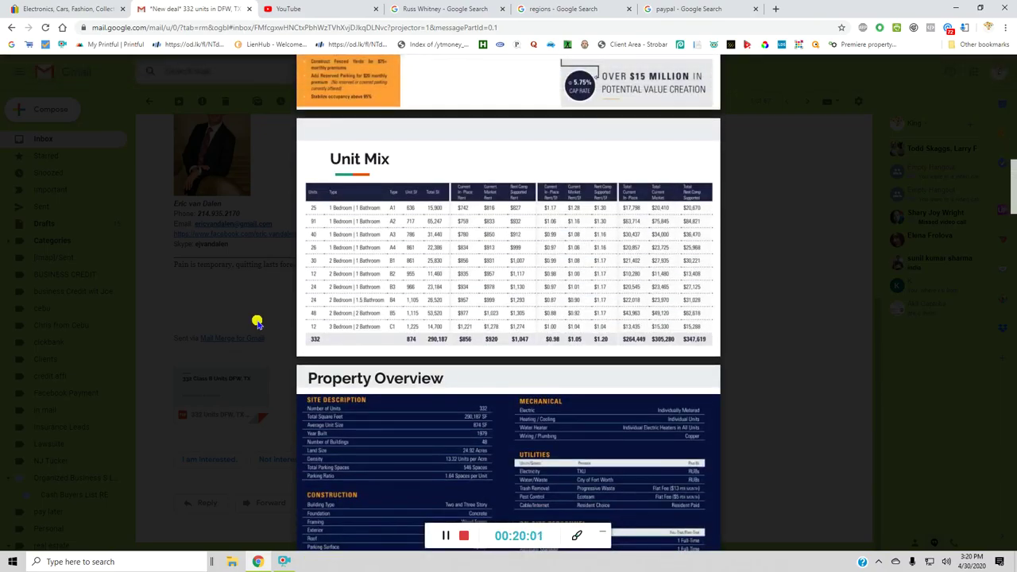
{"action": "scroll", "coordinate": [255, 314], "scroll_direction": "down", "scroll_amount": 3}
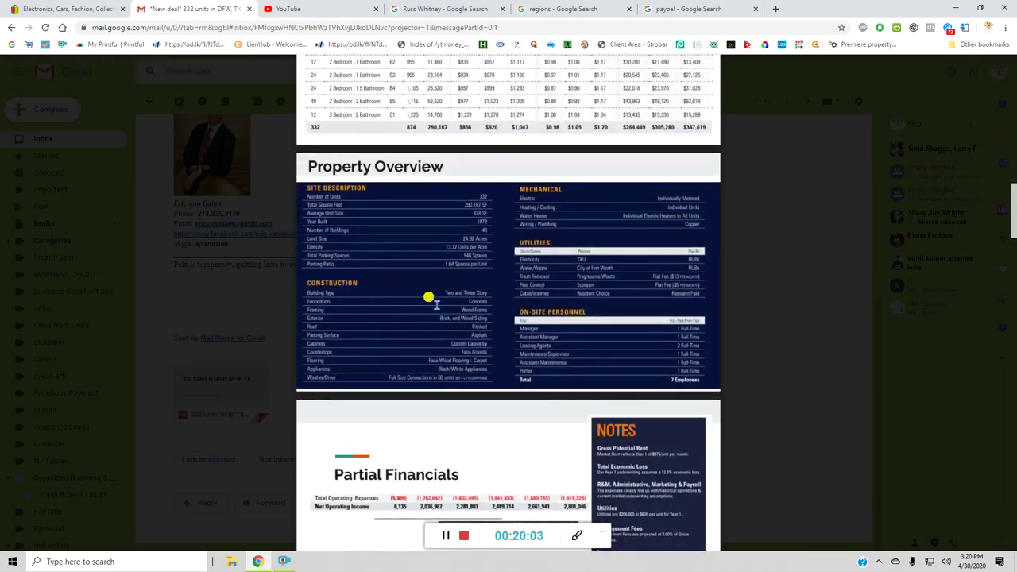
{"action": "left_click", "coordinate": [767, 371]}
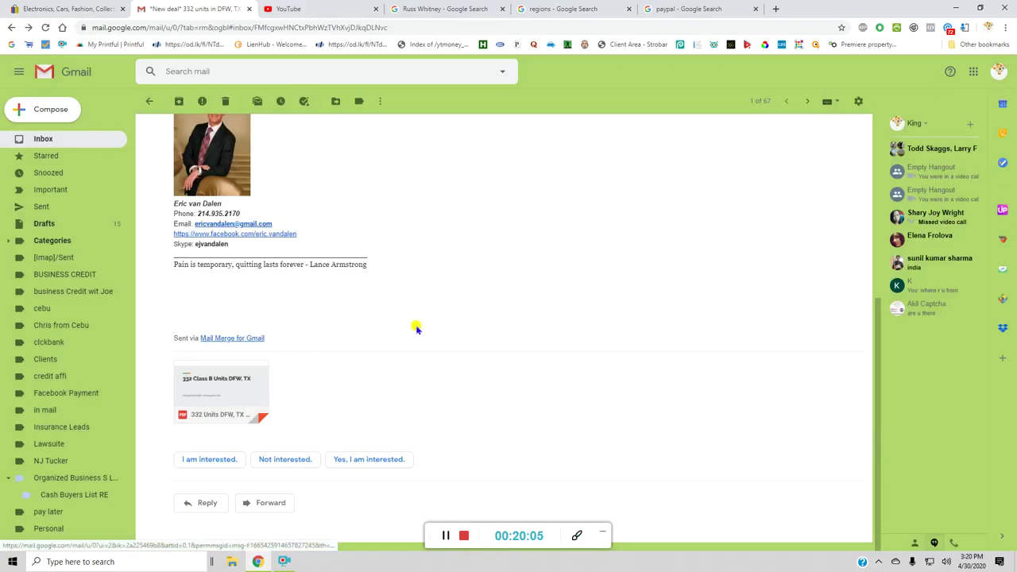